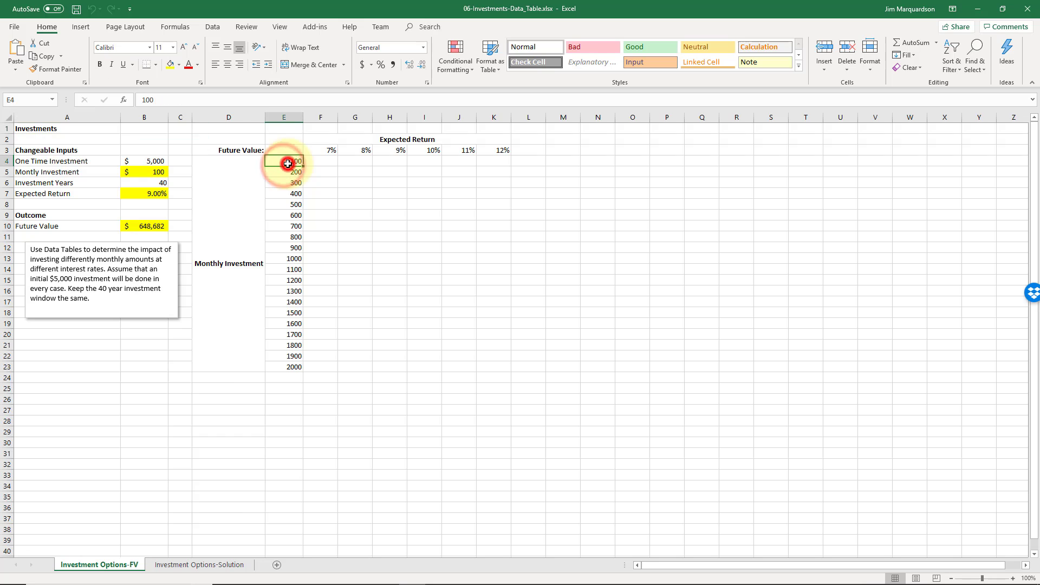
Review the expected return headings in row 3, the changeable inputs in B4:B7 and the future value formula in B10
left_click(315, 152)
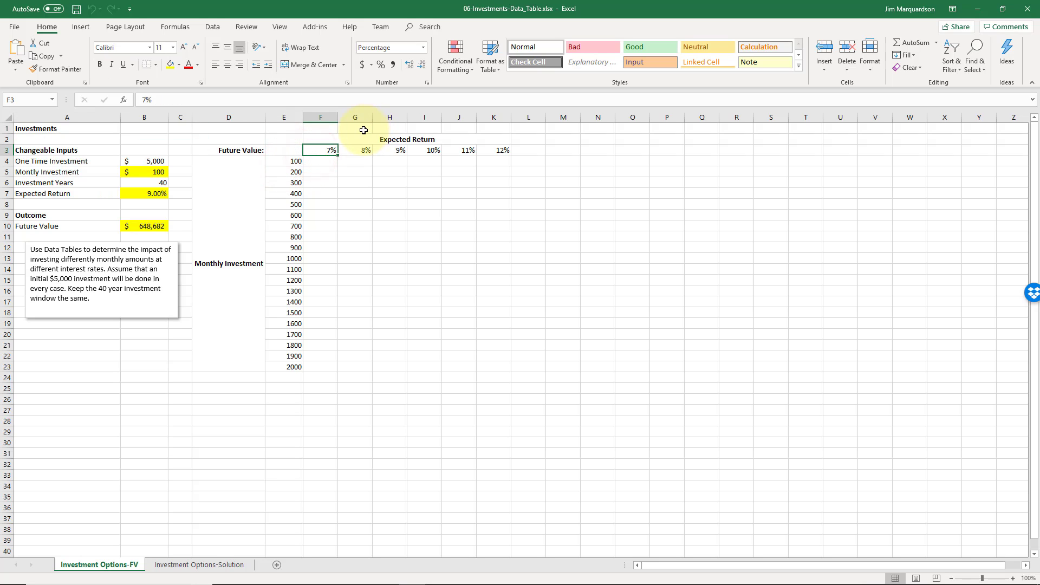
key("Right")
key("Right")
key("Right")
key("Right")
key("Right")
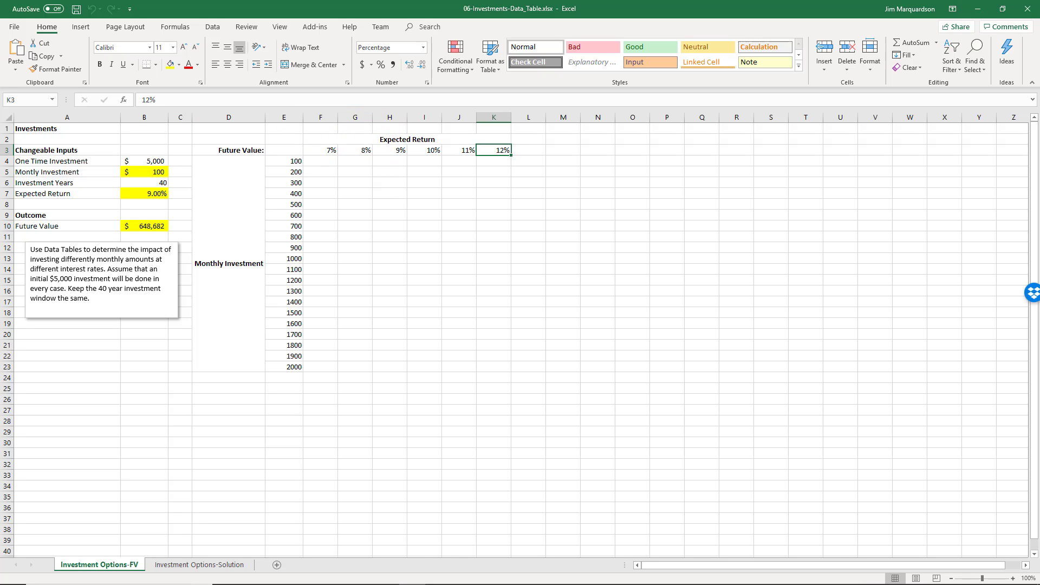
left_click(146, 160)
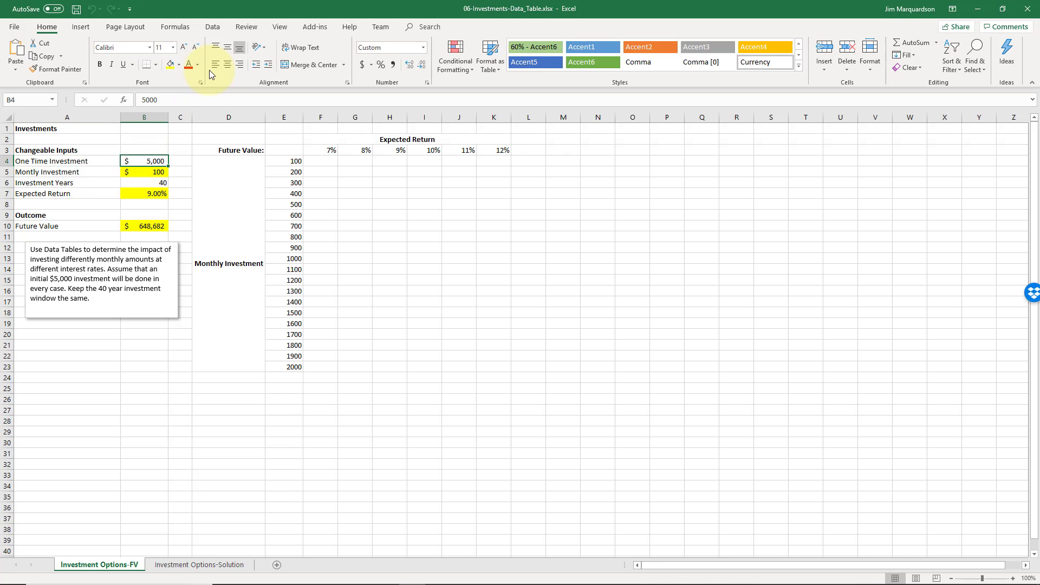
key("Down")
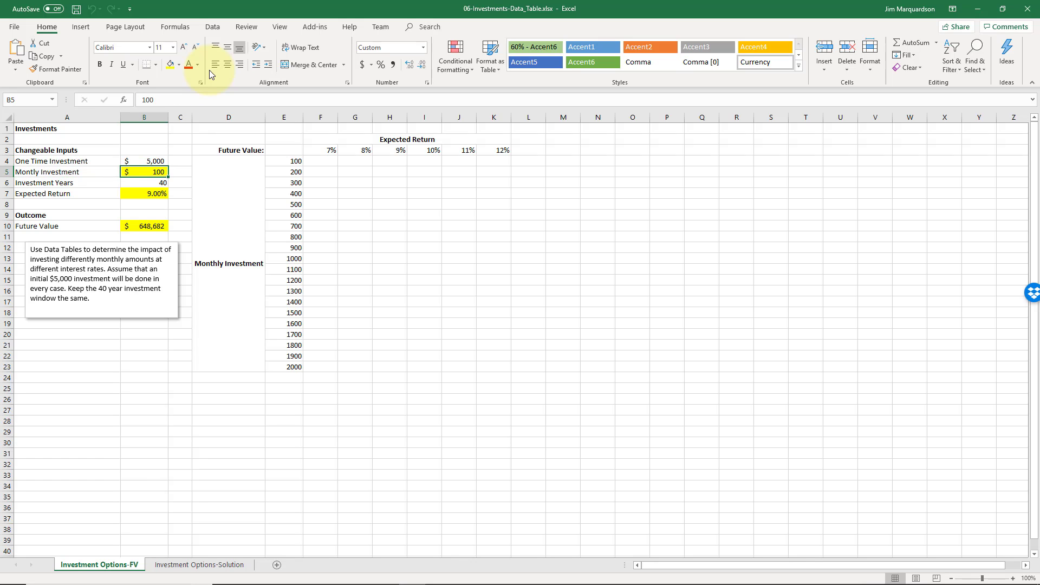
key("Down")
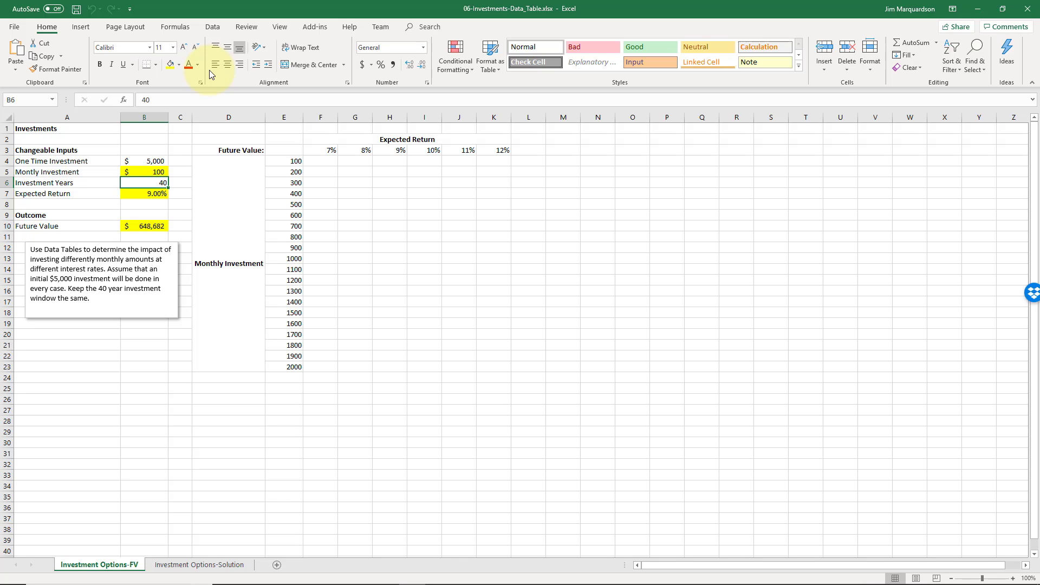
key("Down")
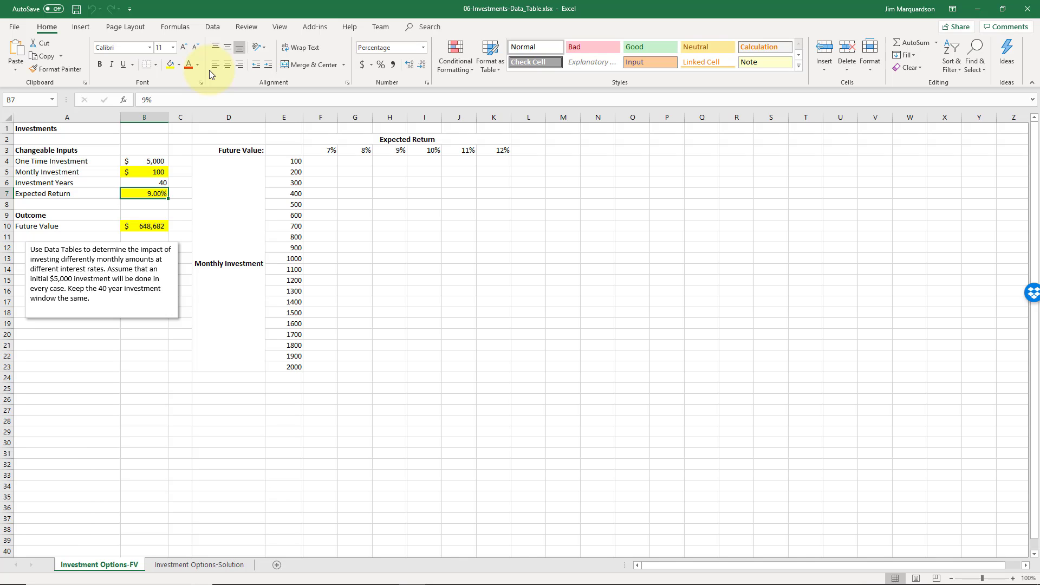
key("Down")
key("Down")
key("Down")
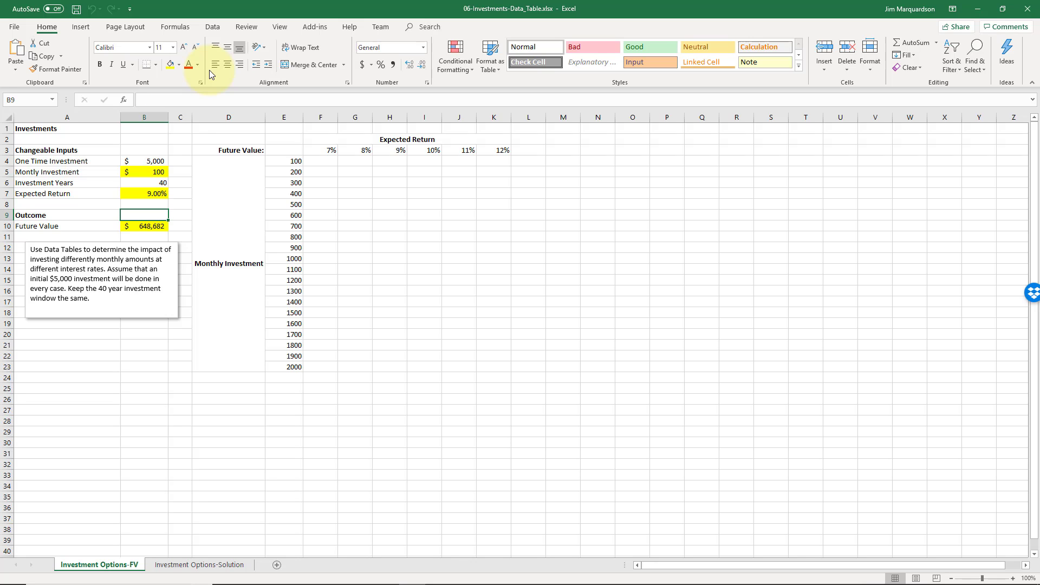
key("Left")
key("Right")
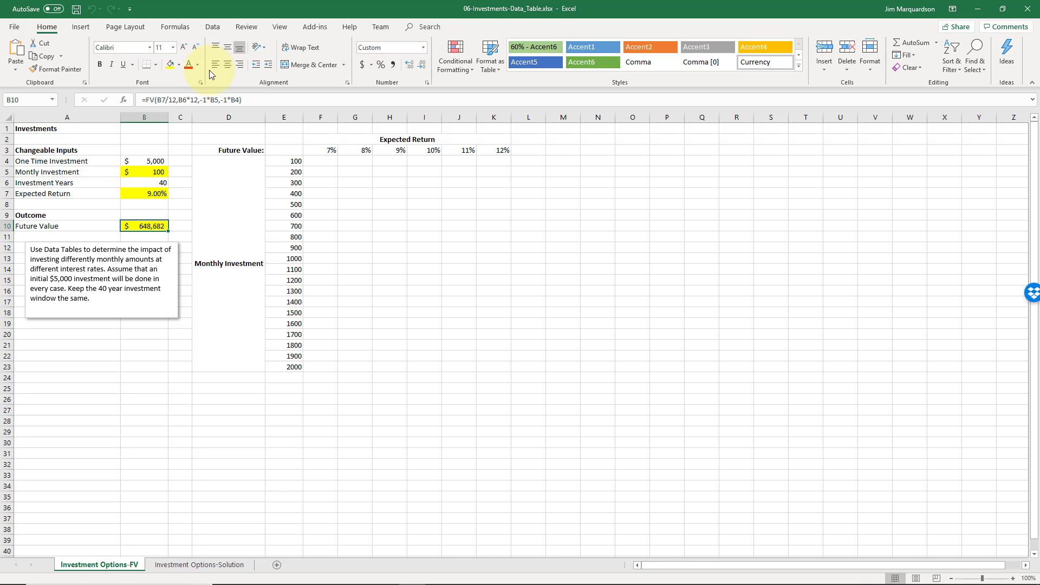
left_click(153, 172)
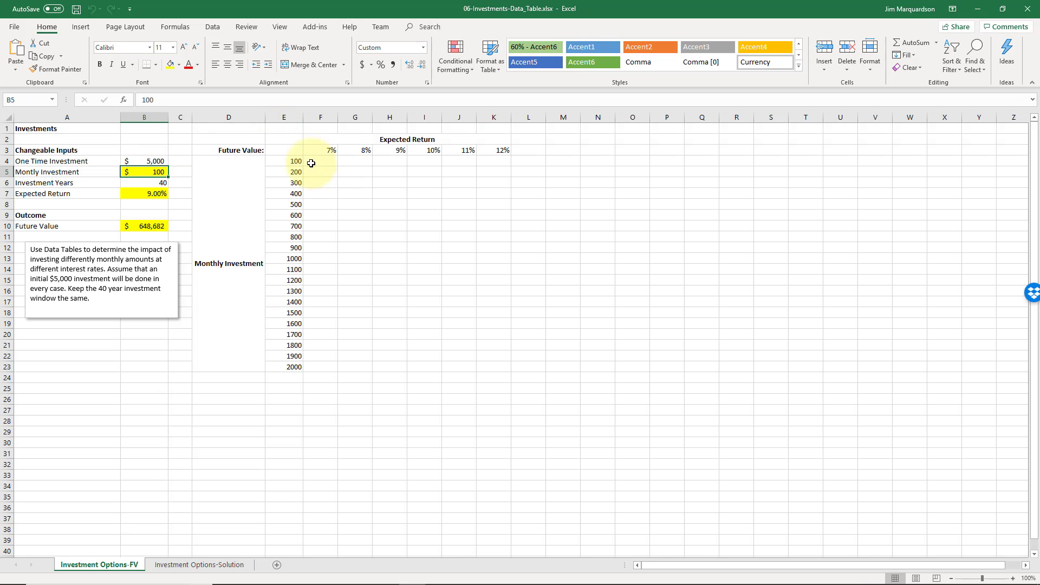
left_click(45, 133)
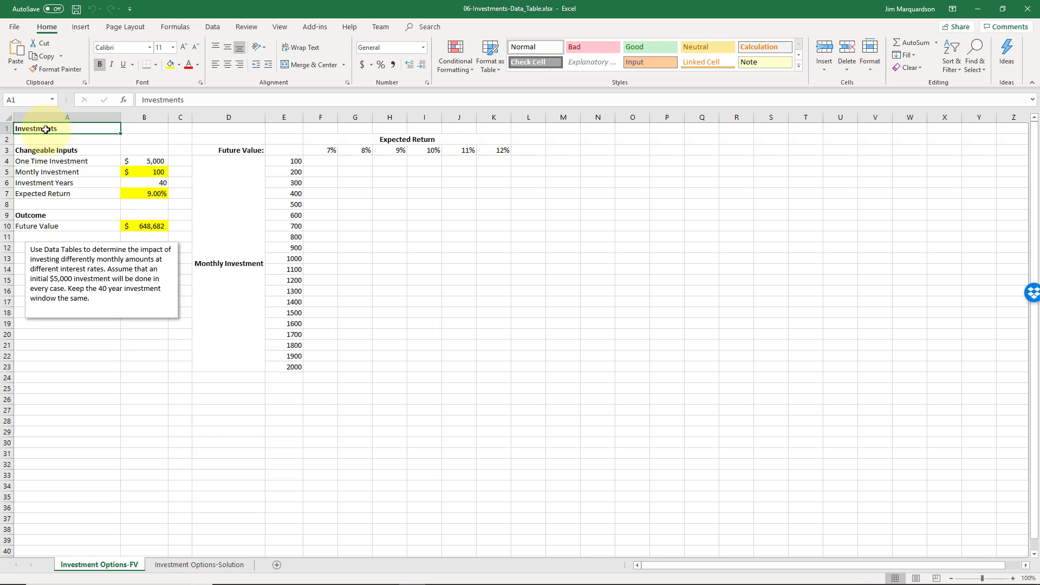
Link the table's corner cell E3 to the future value outcome with the formula =B10
left_click(143, 226)
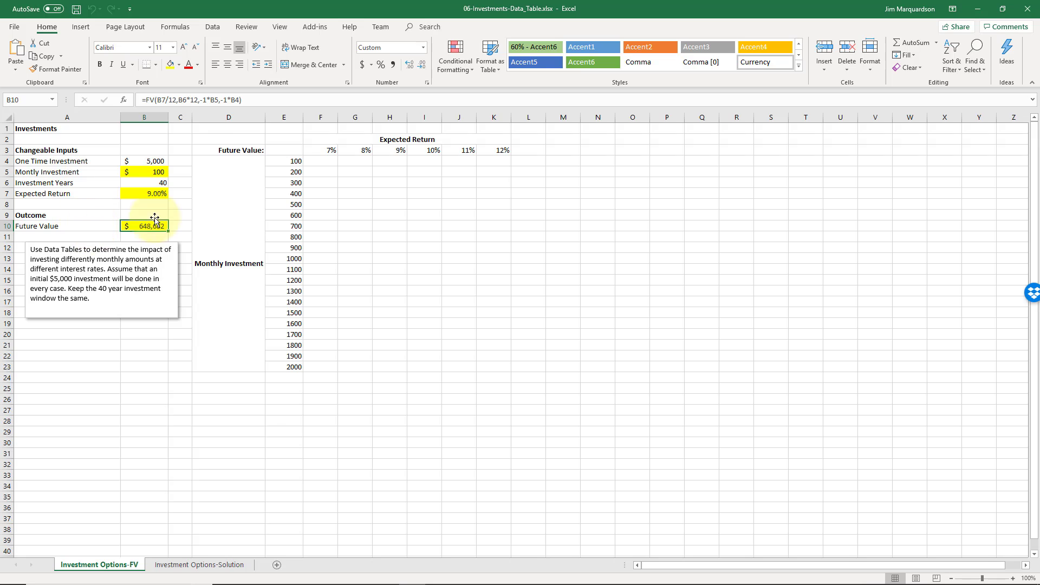
left_click(288, 147)
type("=")
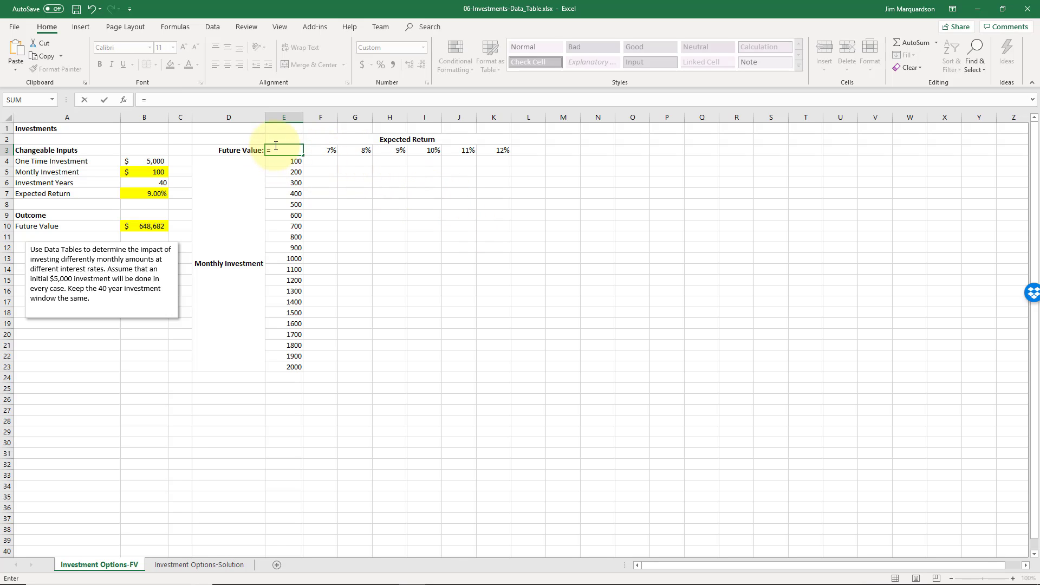
left_click(152, 226)
key("Return")
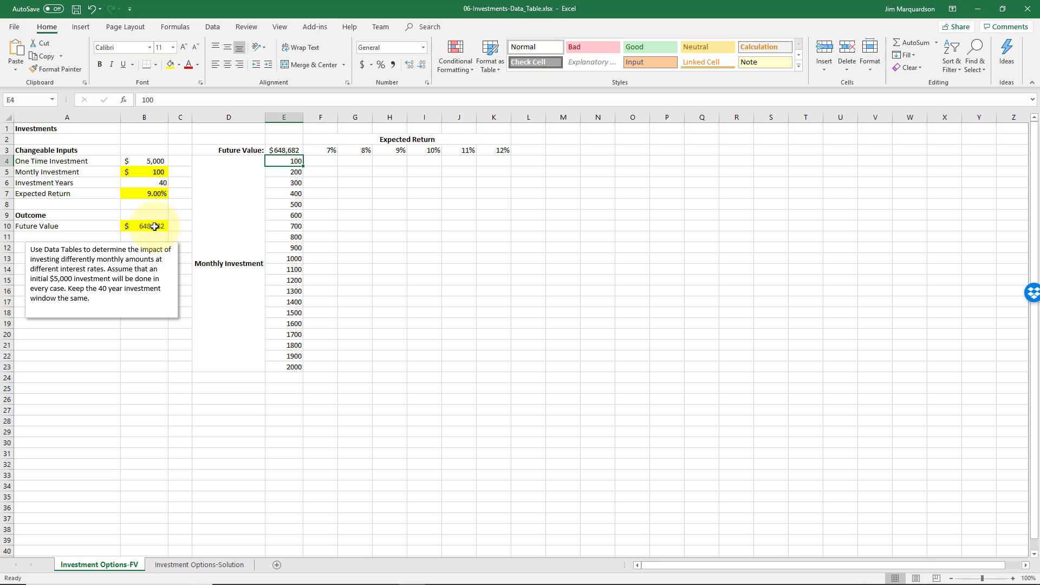
key("Up")
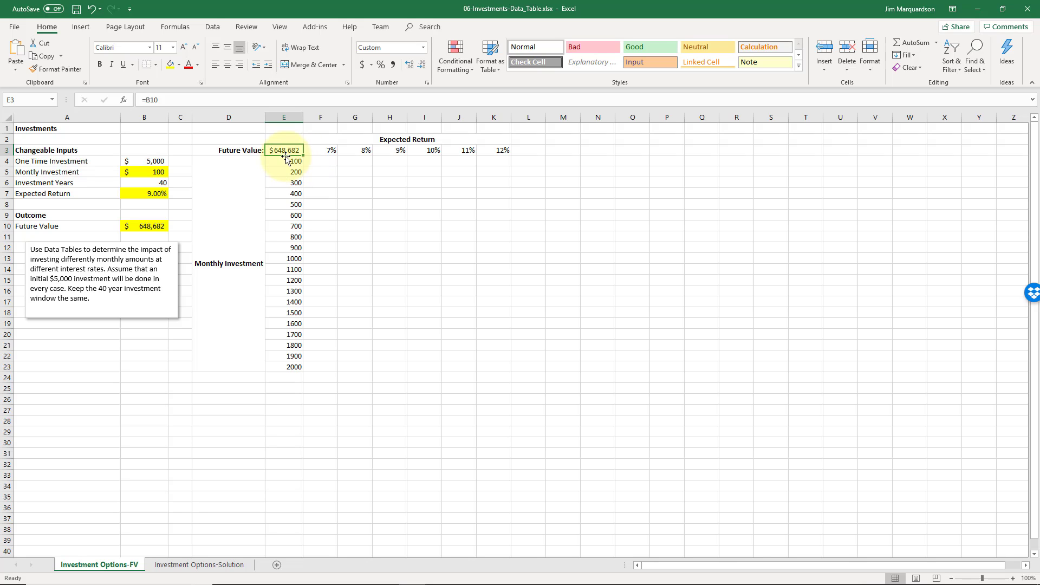
left_click_drag(283, 152, 490, 371)
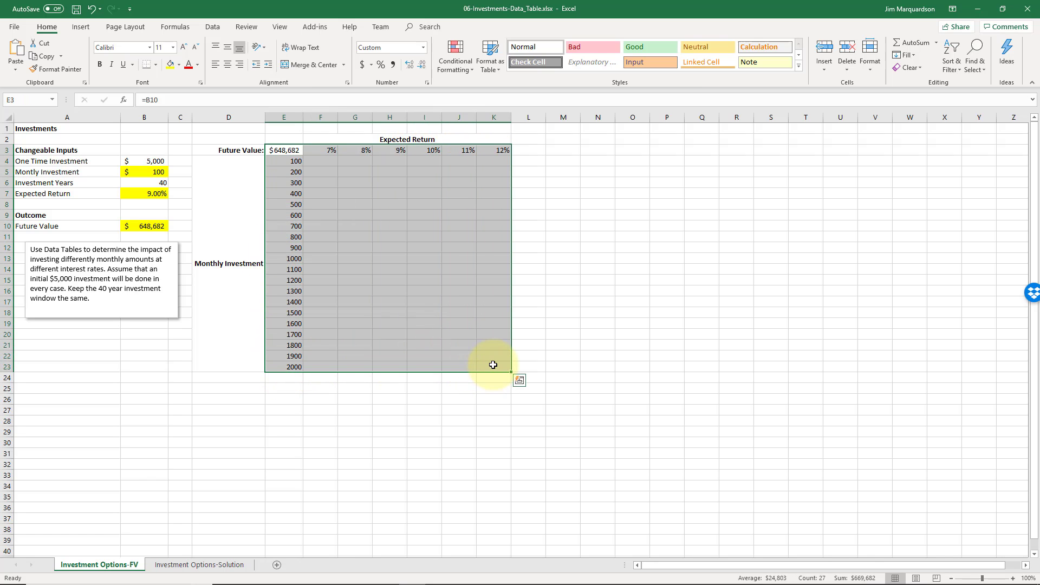
left_click(527, 367)
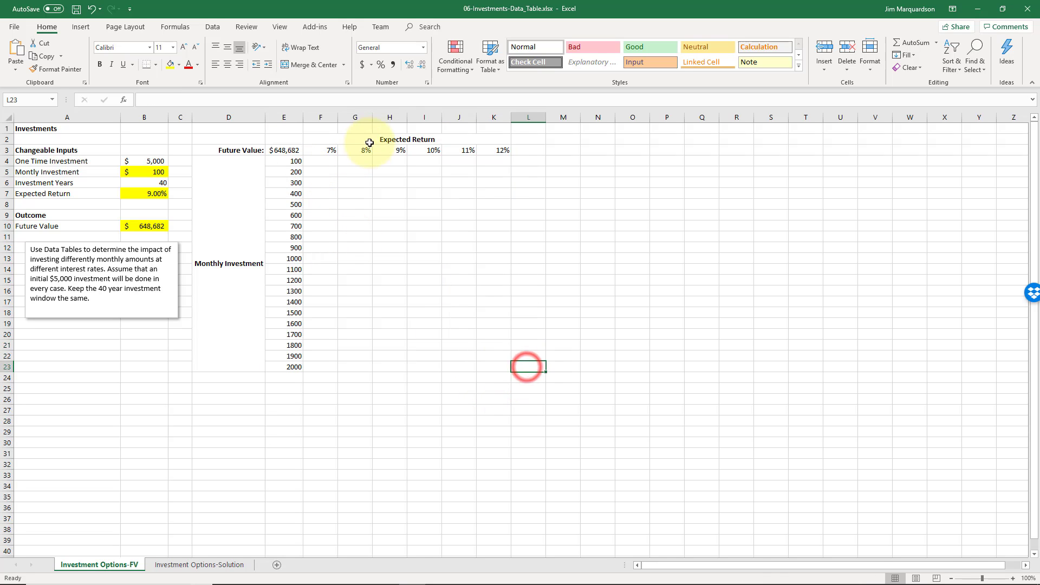
left_click_drag(390, 139, 257, 364)
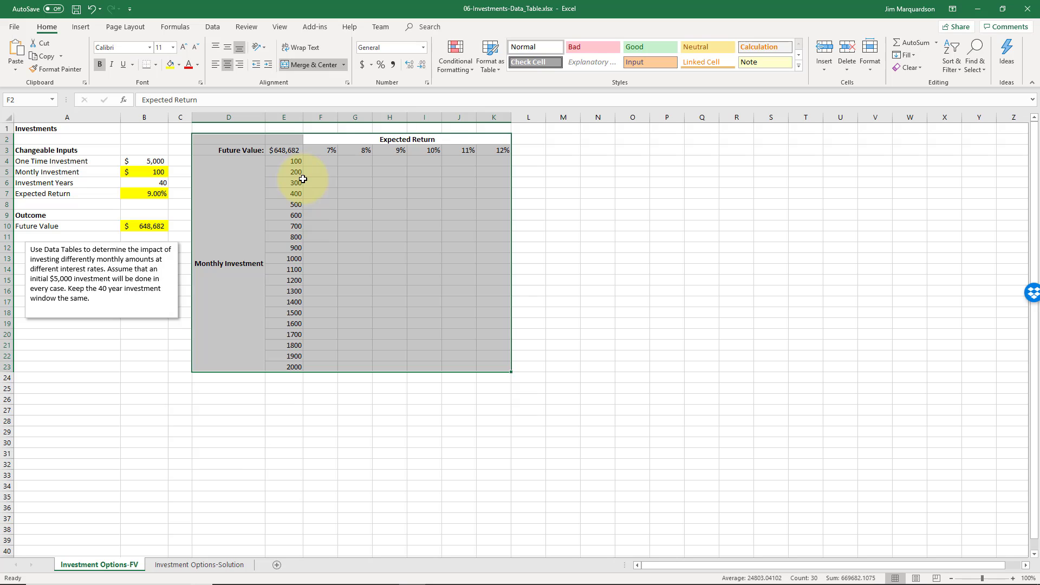
left_click(462, 298)
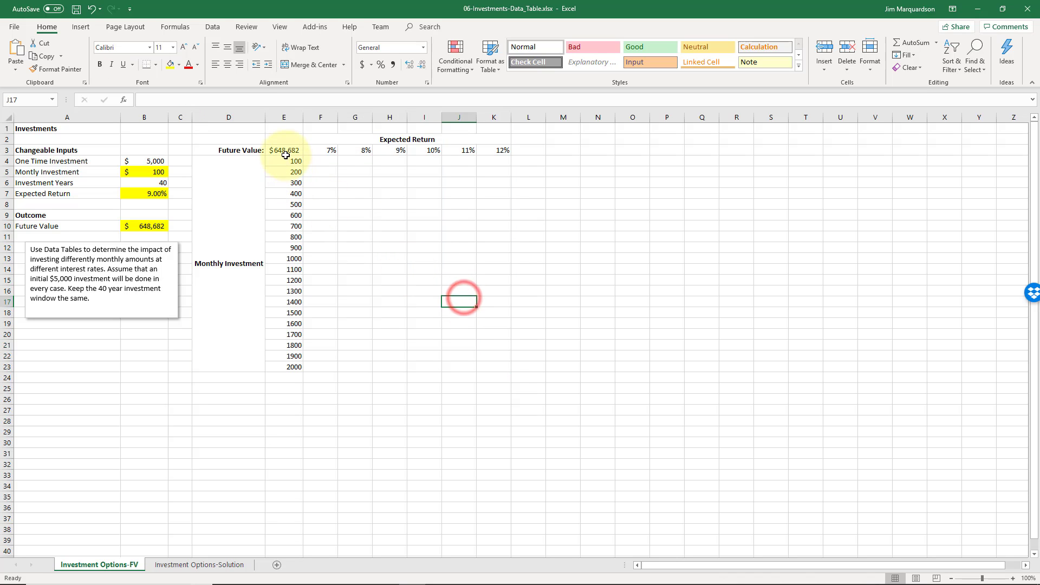
Create a what-if data table on E3:K23 with B7 as the row input cell and B5 as the column input cell
left_click_drag(285, 155, 485, 369)
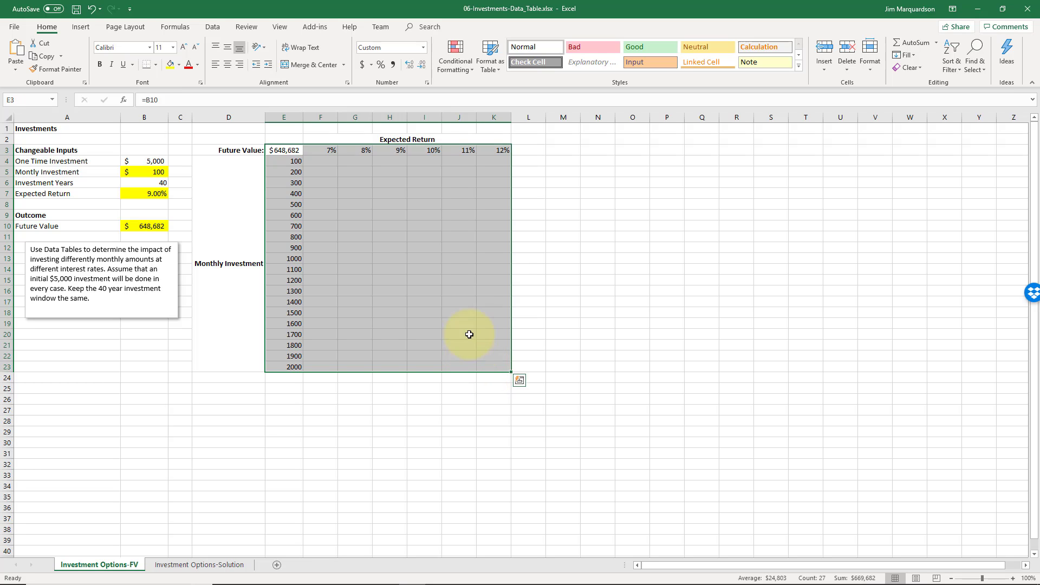
left_click(214, 30)
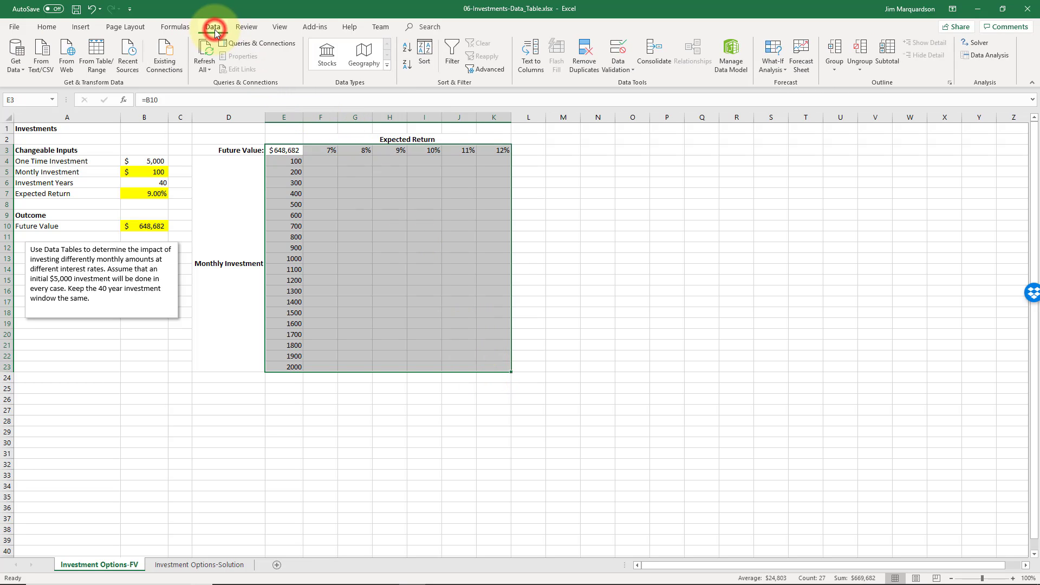
left_click(773, 61)
left_click(781, 110)
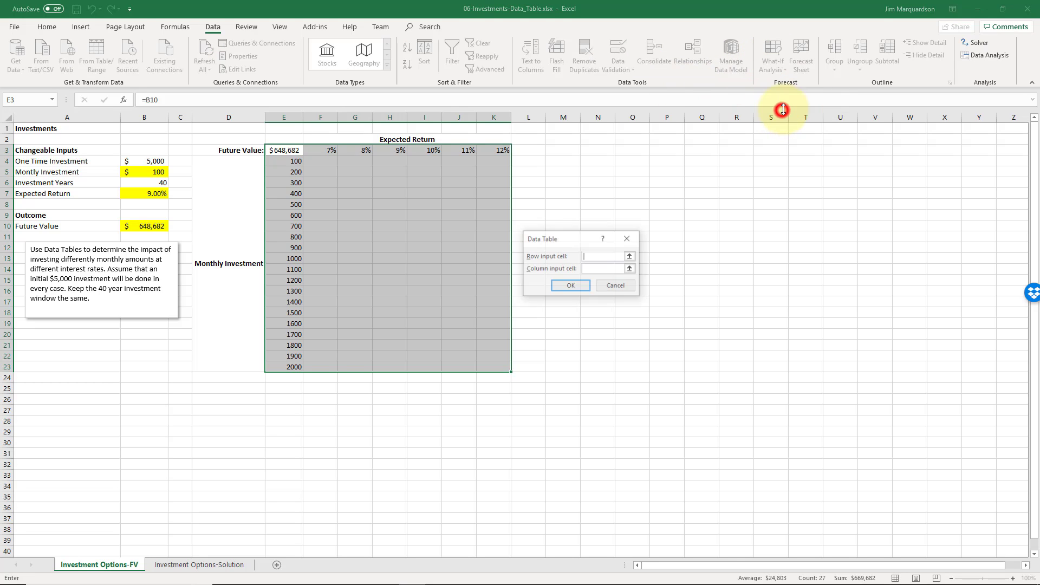
left_click_drag(564, 239, 380, 204)
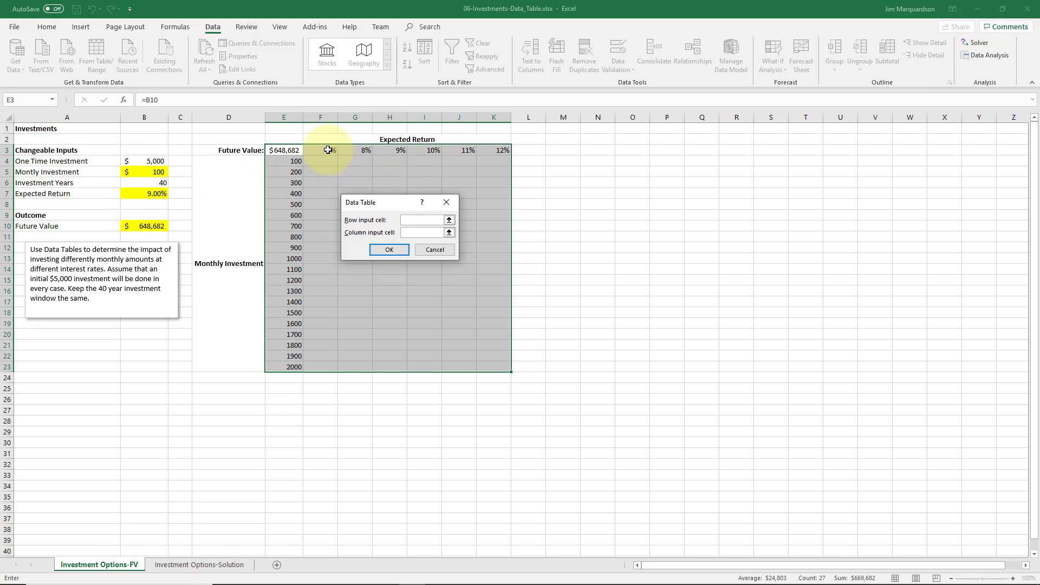
left_click(419, 221)
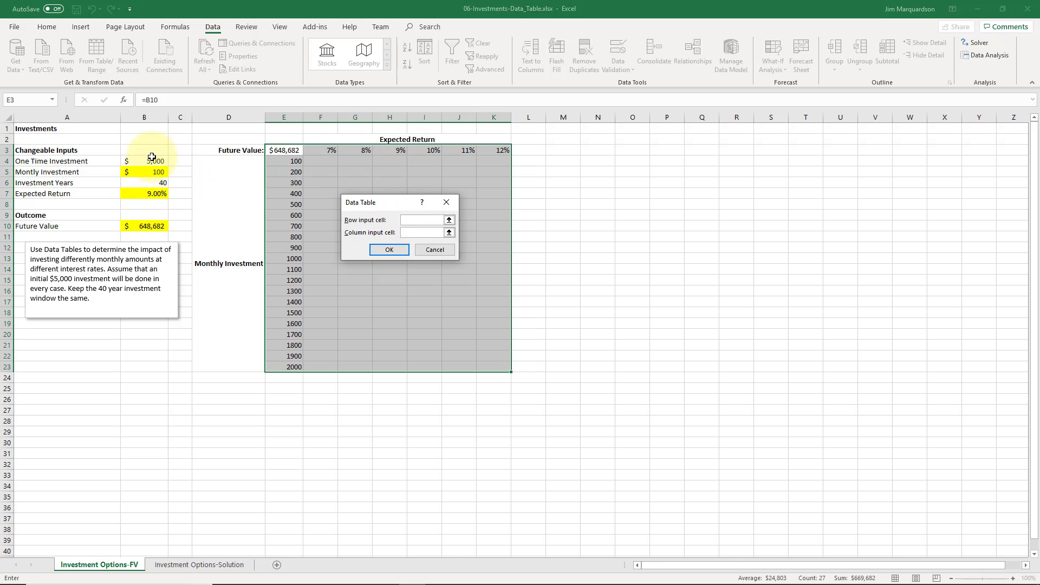
left_click(143, 195)
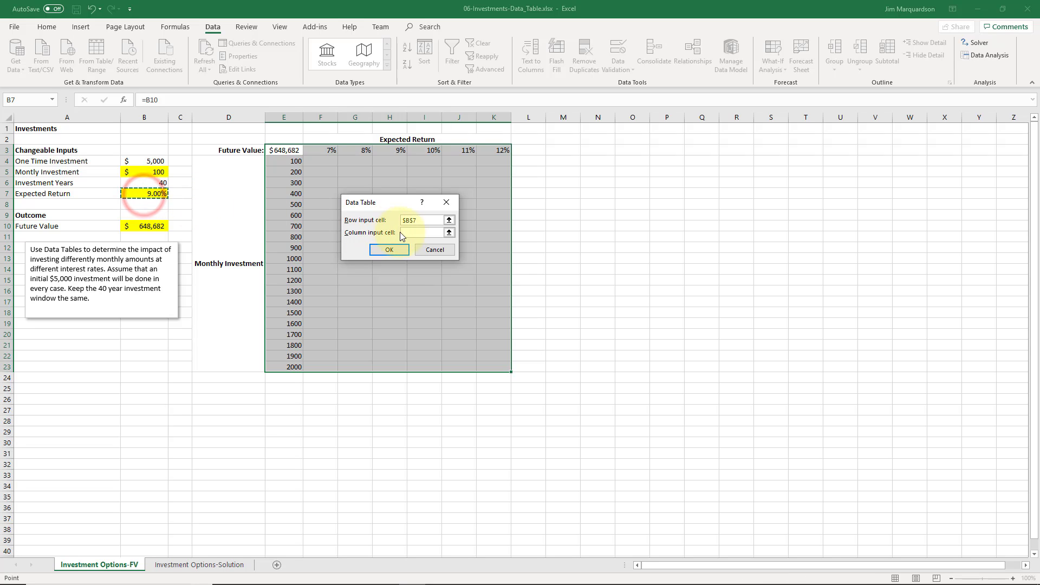
left_click(414, 232)
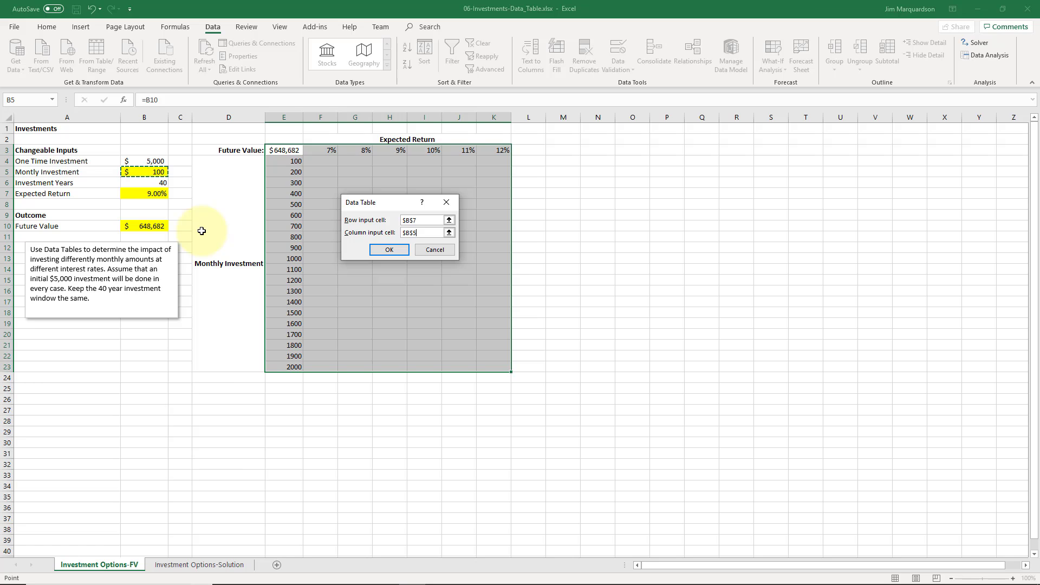
left_click(382, 251)
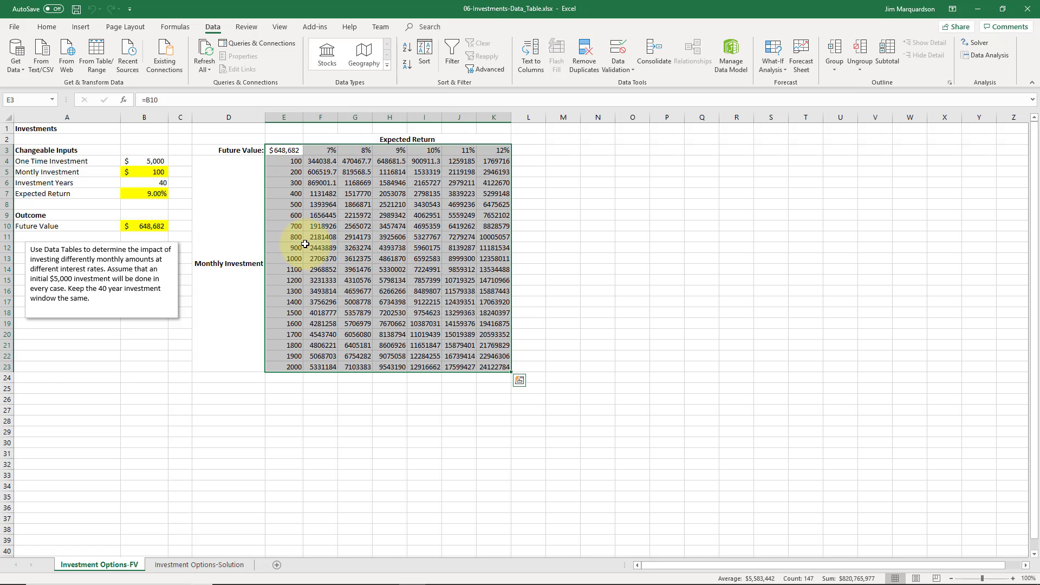
Format the data table results in F4:K23 with the comma number style and no decimal places
left_click(439, 314)
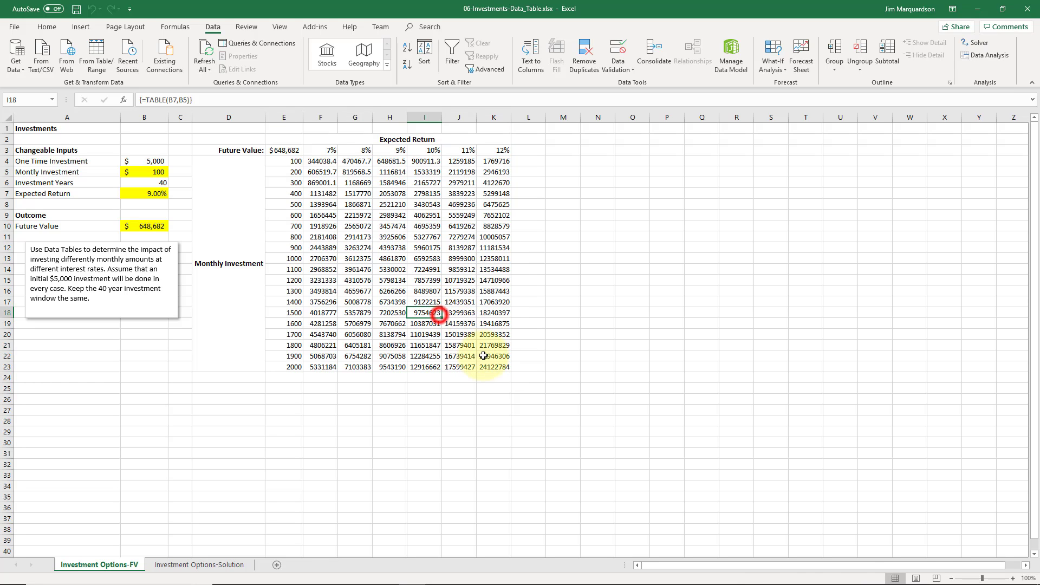
left_click_drag(492, 368, 329, 163)
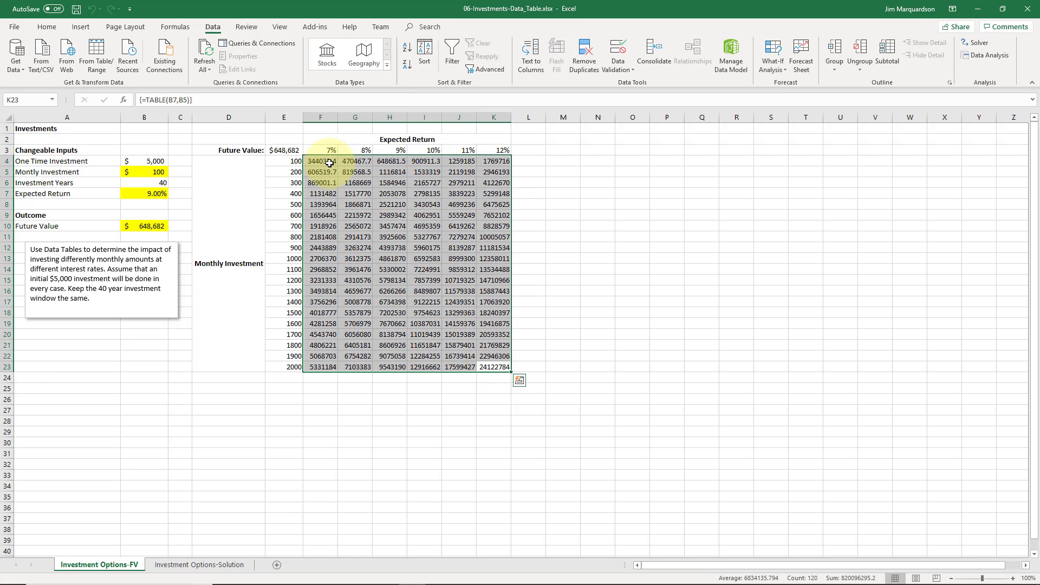
left_click(46, 26)
left_click(394, 65)
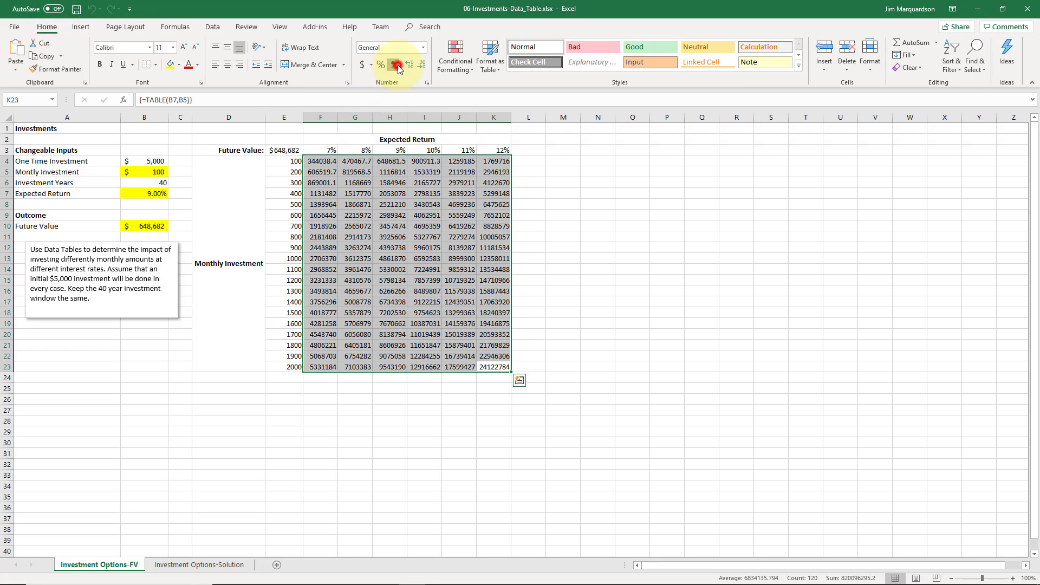
left_click(420, 65)
left_click(420, 66)
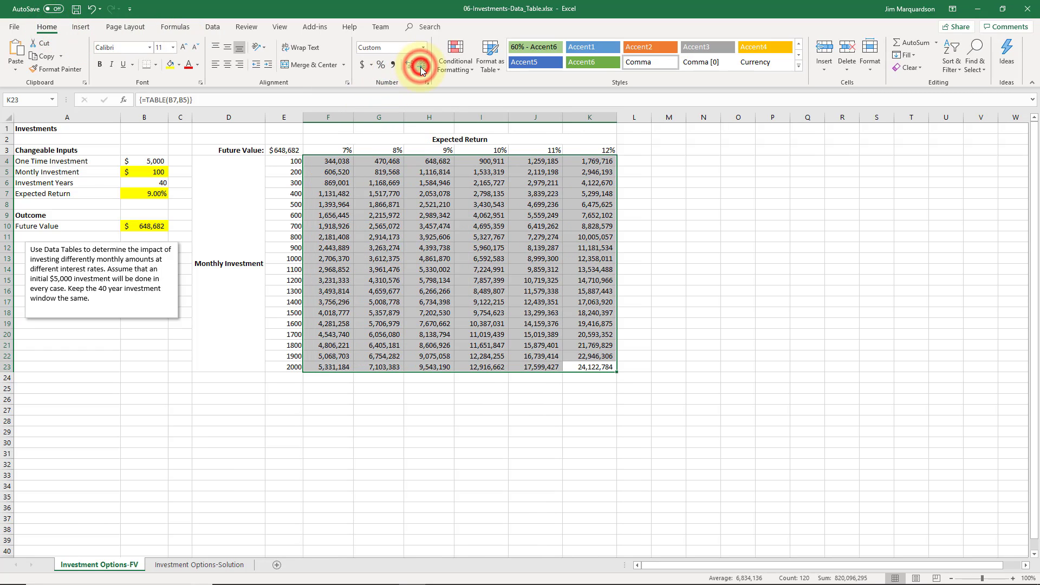
left_click(410, 204)
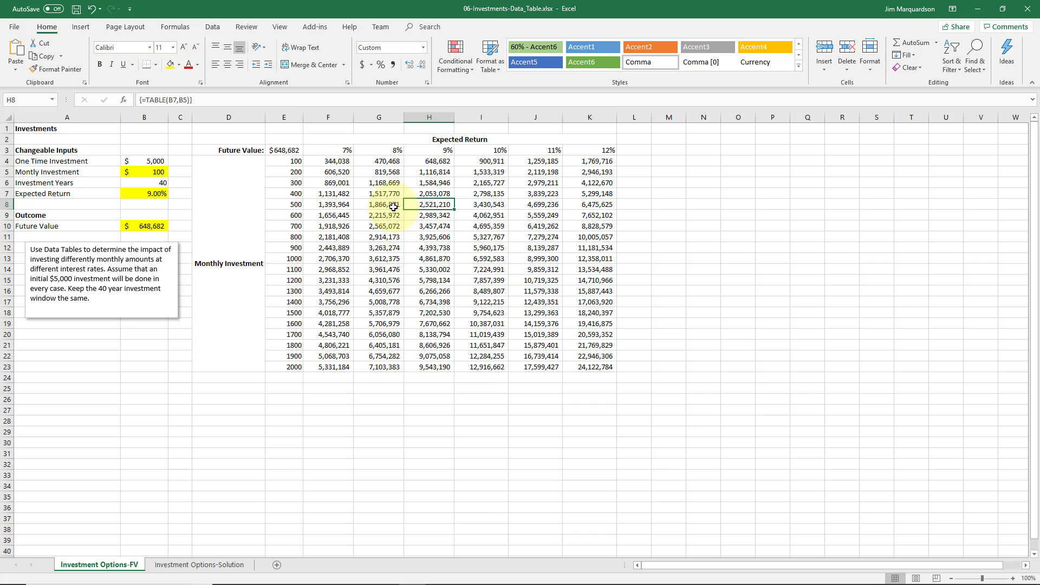
Compare the future values of a 100 monthly investment at 7% and 9% expected return
left_click(339, 161)
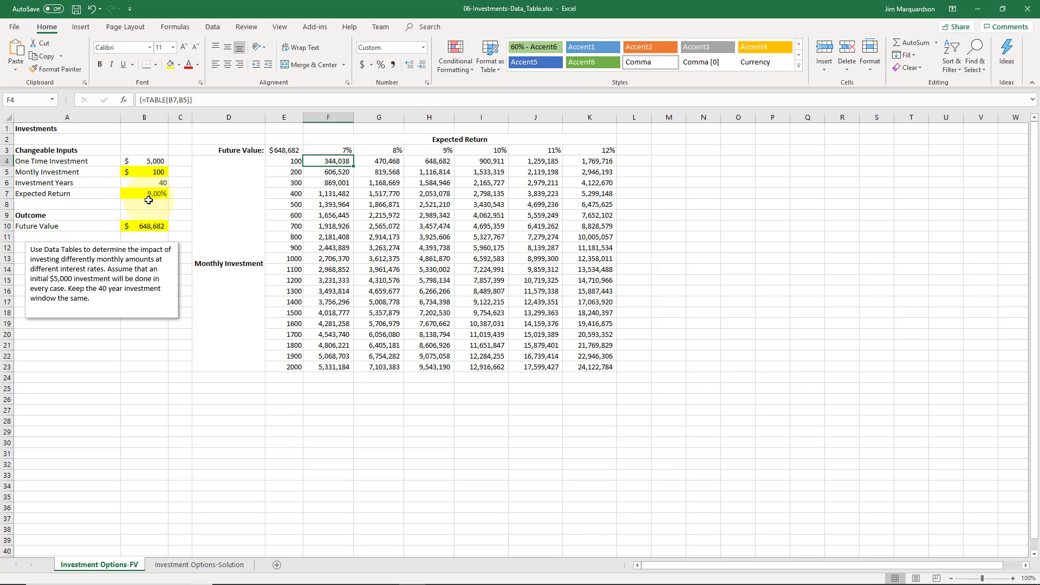
left_click(443, 161, "ctrl")
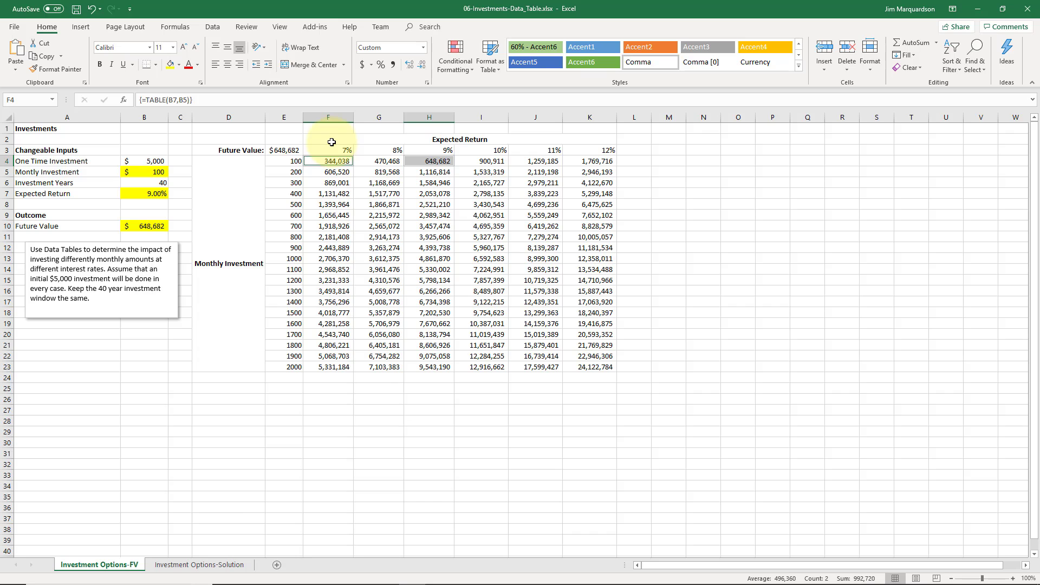
left_click(431, 162)
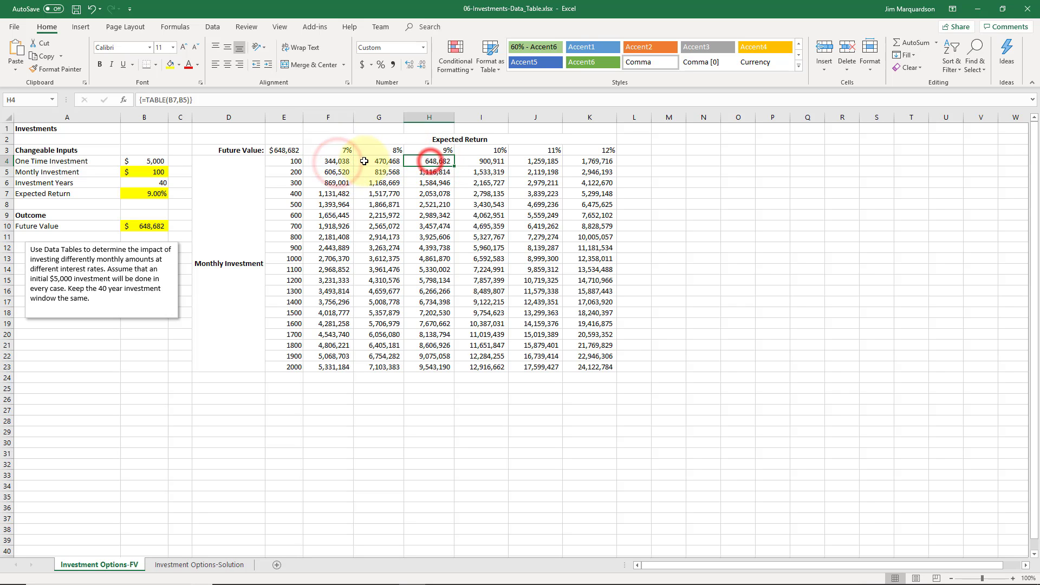
left_click(358, 162)
left_click(429, 162)
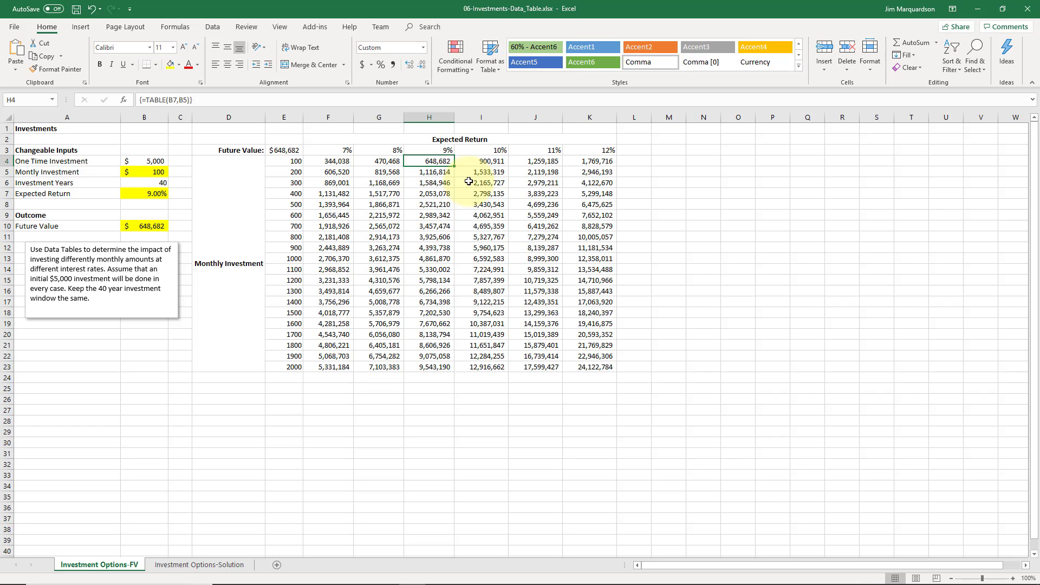
Compare the future values of a 100 monthly investment at expected returns from 7% to 11%
left_click(336, 162)
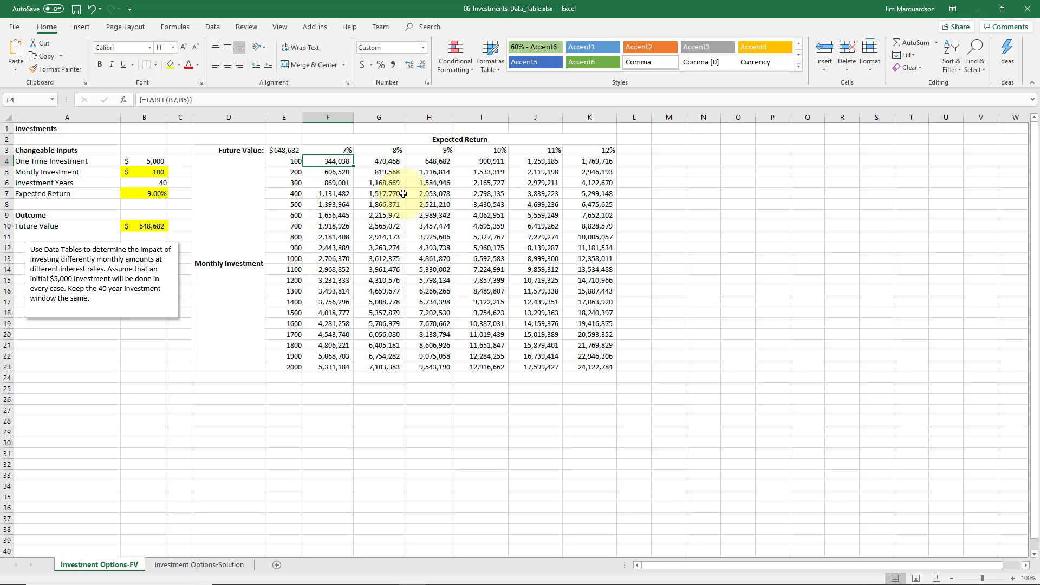
left_click(423, 160)
left_click(469, 161)
left_click(531, 161)
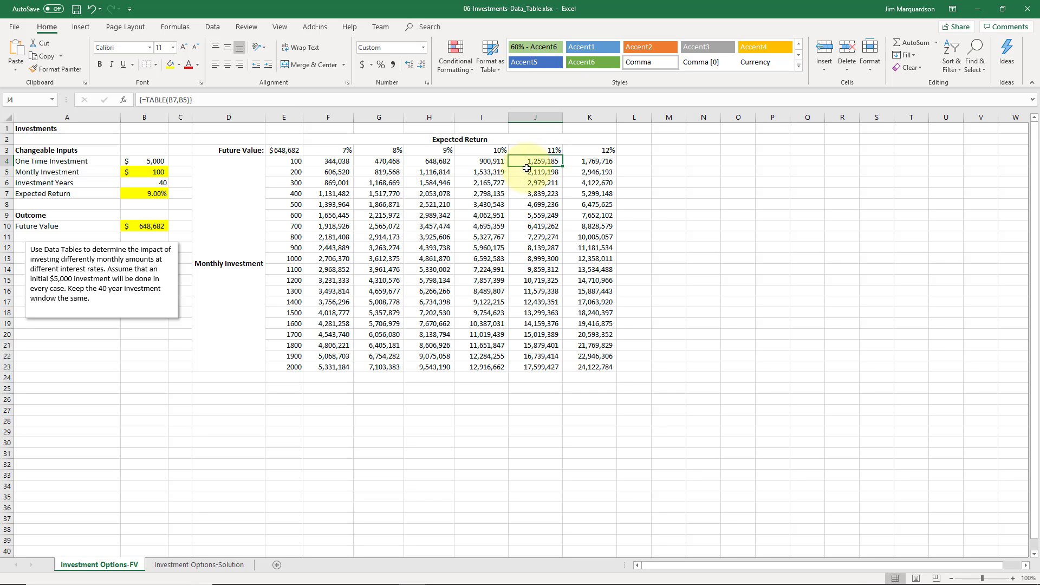
left_click(436, 163)
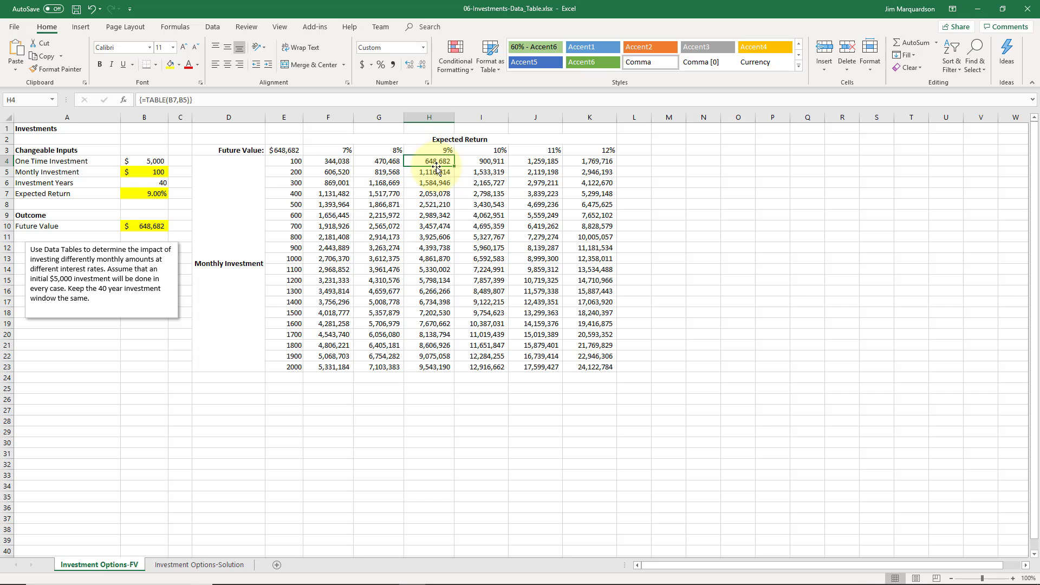
Examine how the future value at a 9% expected return changes with monthly investments between 100 and 1000
left_click(429, 205)
key("Up")
key("Up")
key("Up")
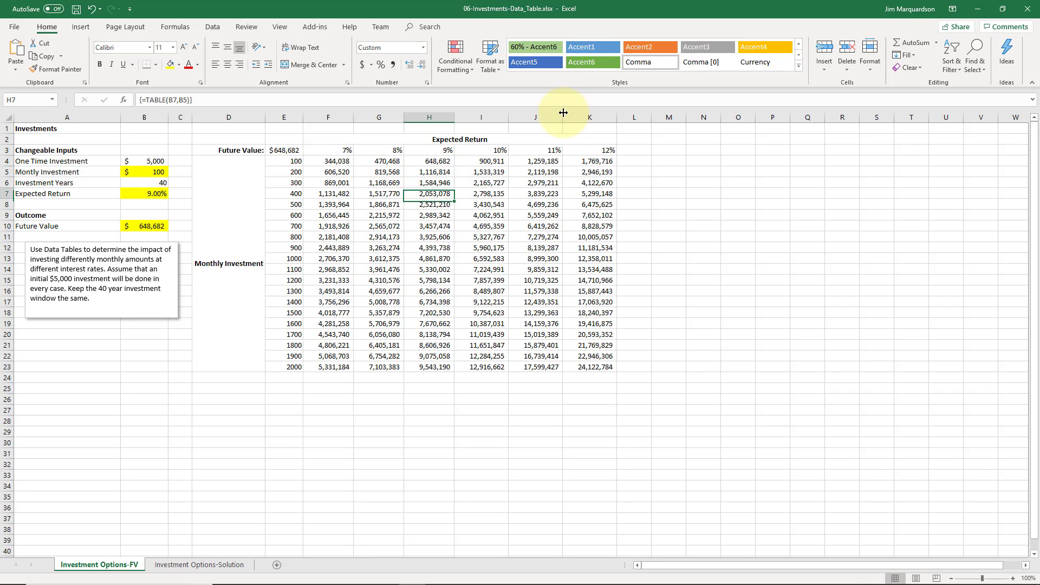
key("Up")
key("Down")
key("Down")
key("Down")
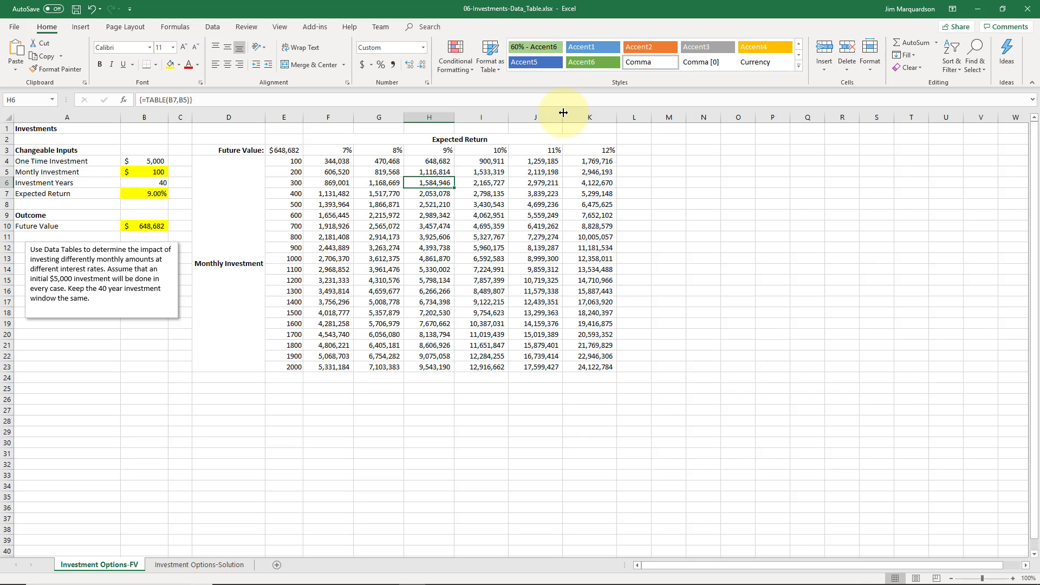
key("Down")
key("Down")
key("Down")
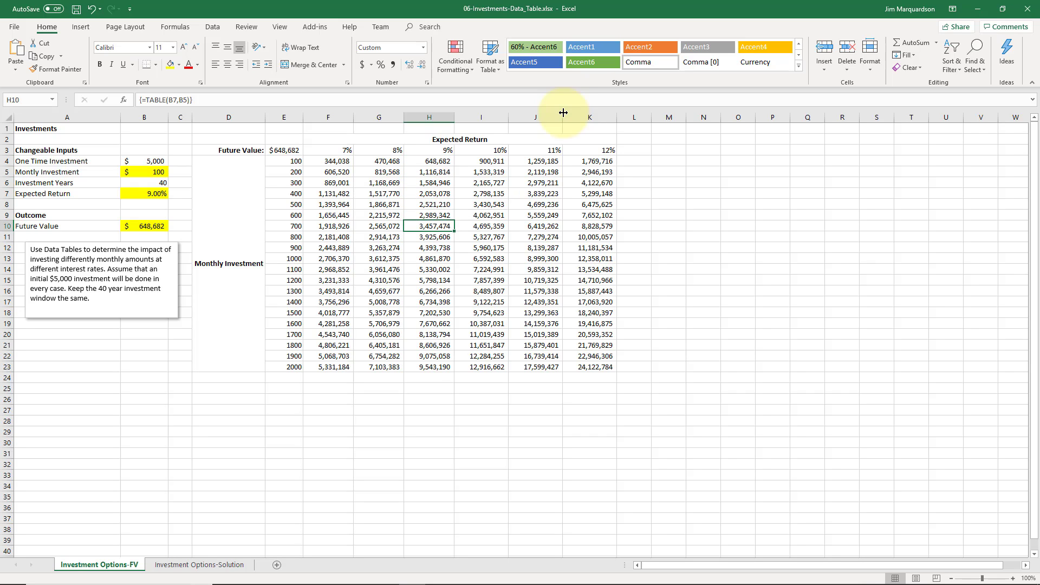
key("Down")
key("Down")
key("Down")
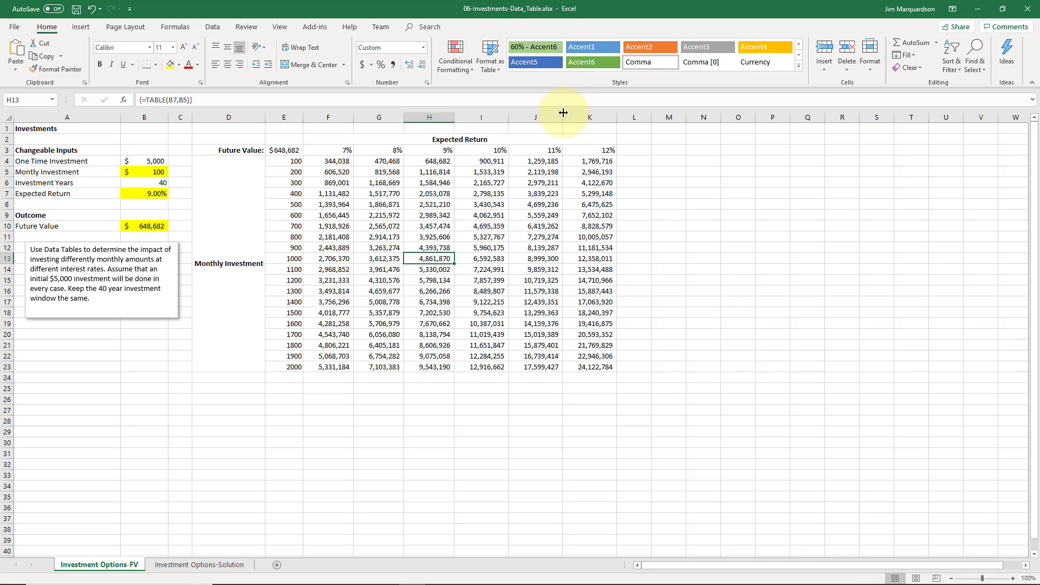
key("Up")
key("Up")
key("Up")
key("Up")
key("Up")
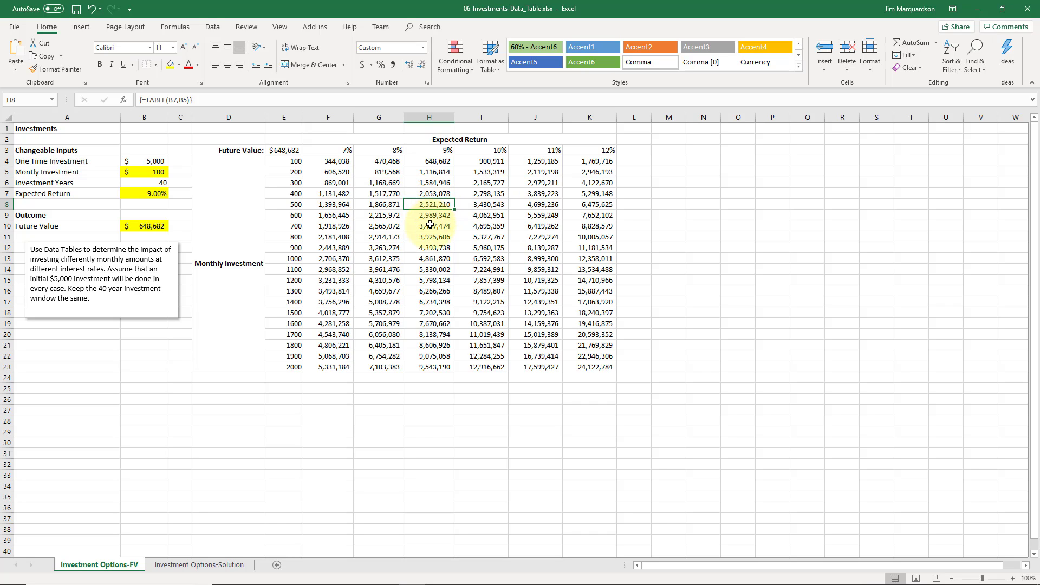
Compare the future values of a 500 monthly investment across the expected return rates from 7% to 12%
left_click(477, 203)
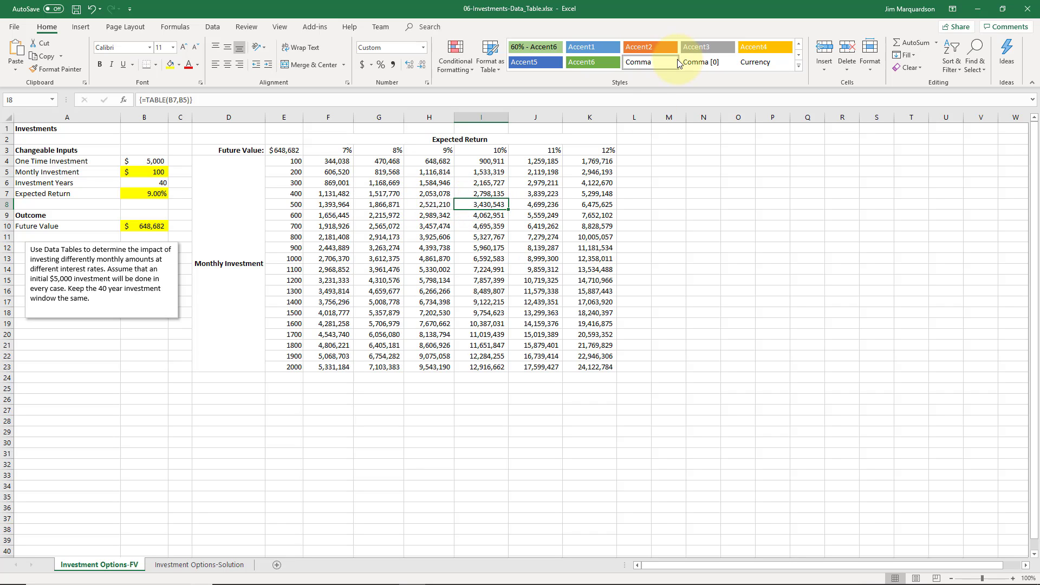
key("Right")
key("Right")
key("Left")
key("Left")
key("Left")
key("Left")
key("Left")
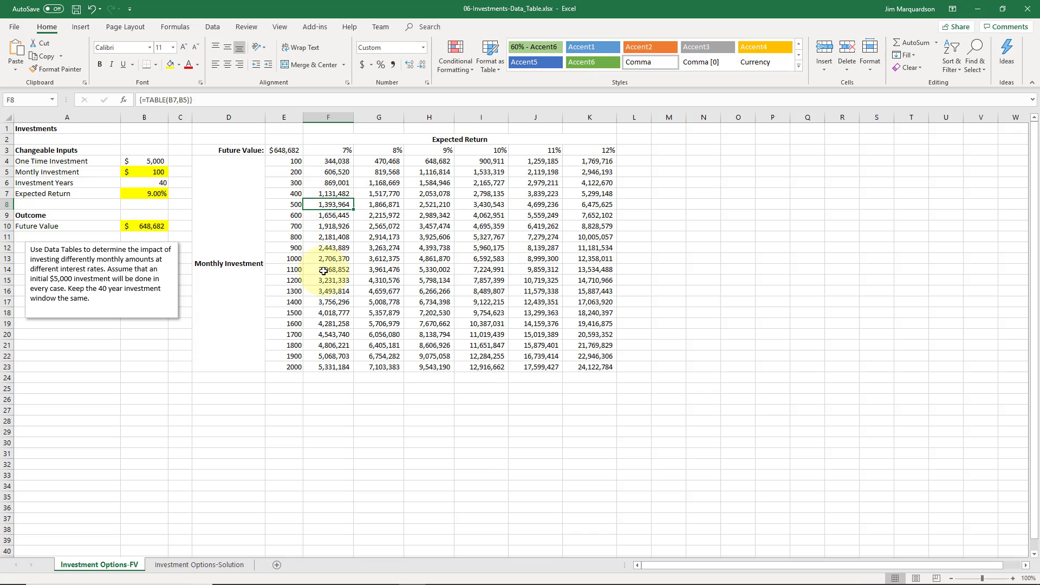
Compare the future values of a 1000 monthly investment at 7% and 9% expected return
left_click(332, 250)
key("Down")
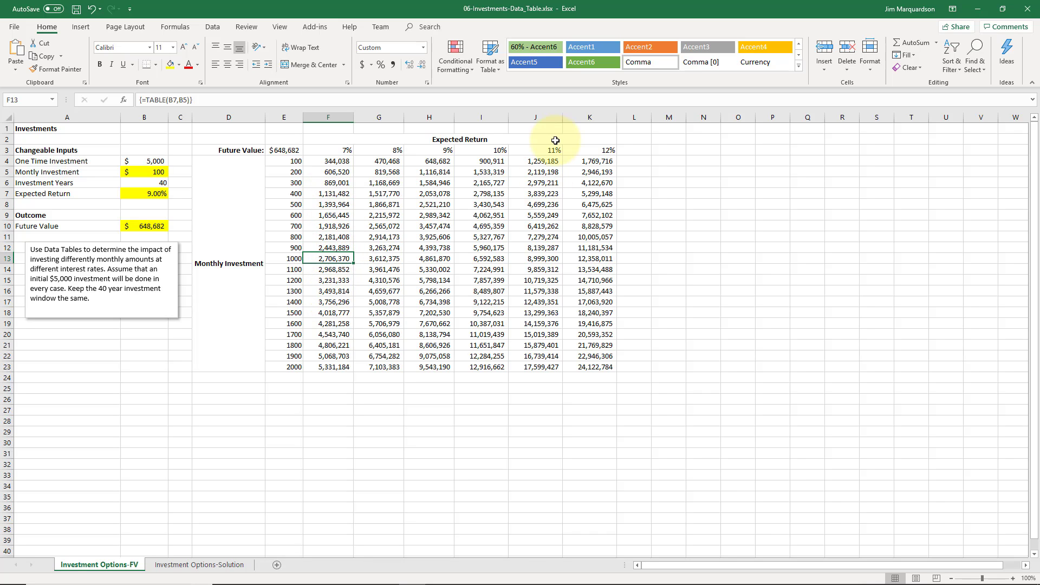
key("Right")
key("Right")
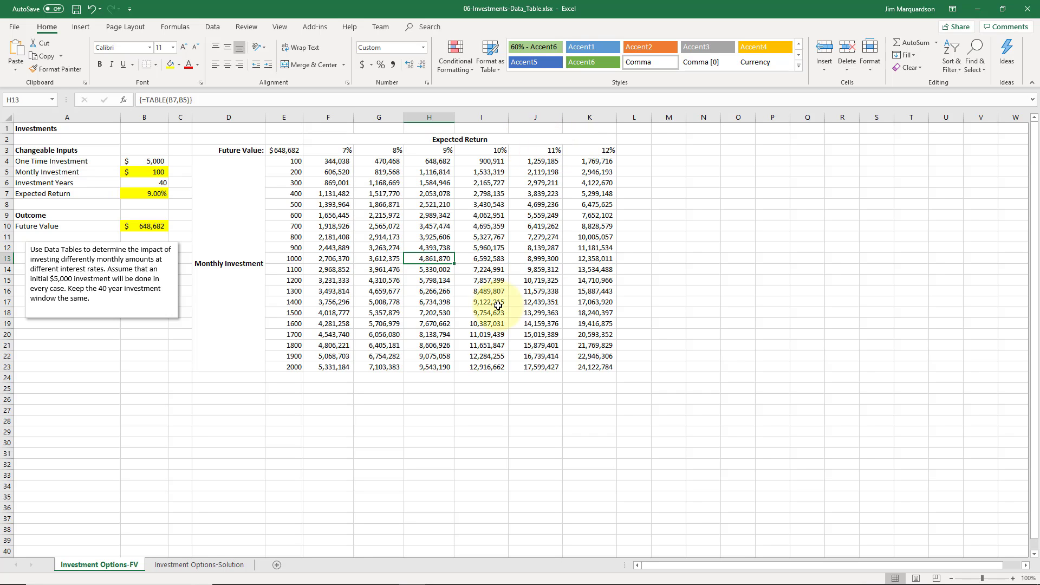
Review the expected return rates in F3:K3 and the monthly investment amounts in E4:E23 that drive the data table
left_click_drag(333, 159, 541, 302)
left_click(343, 149)
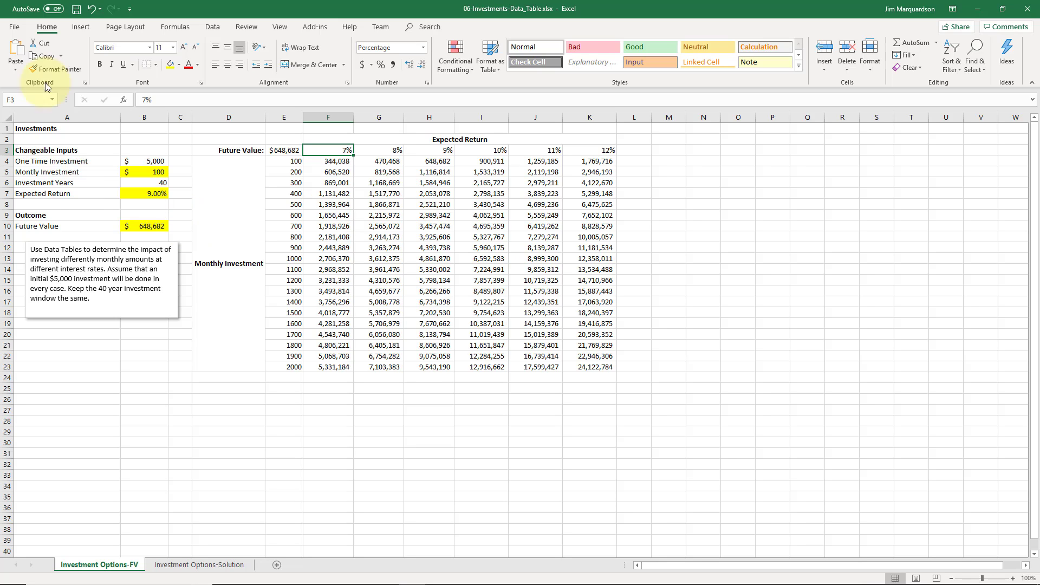
left_click(343, 151)
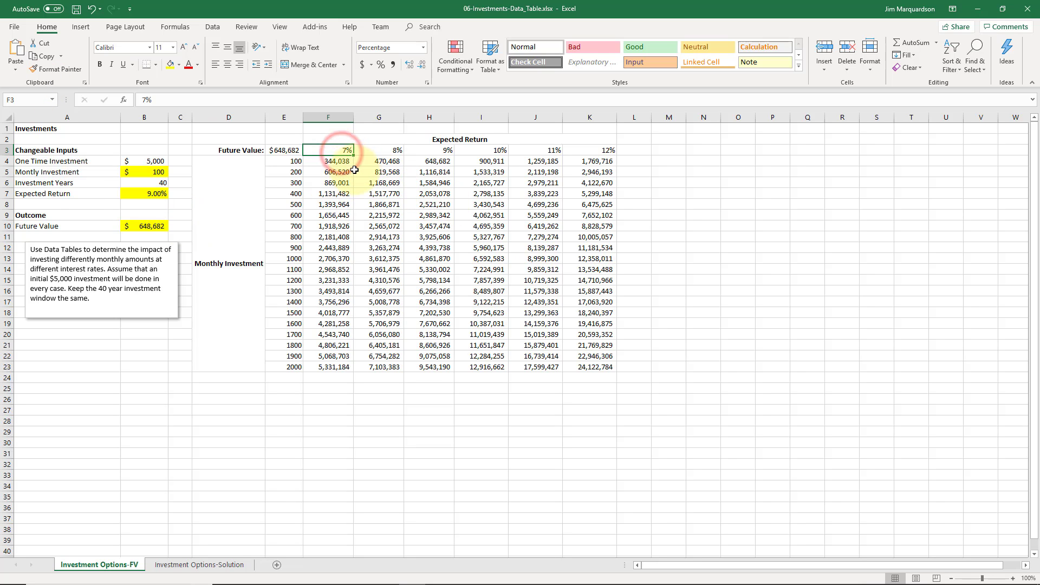
key("Right")
key("Right")
key("Right")
key("Right")
key("Right")
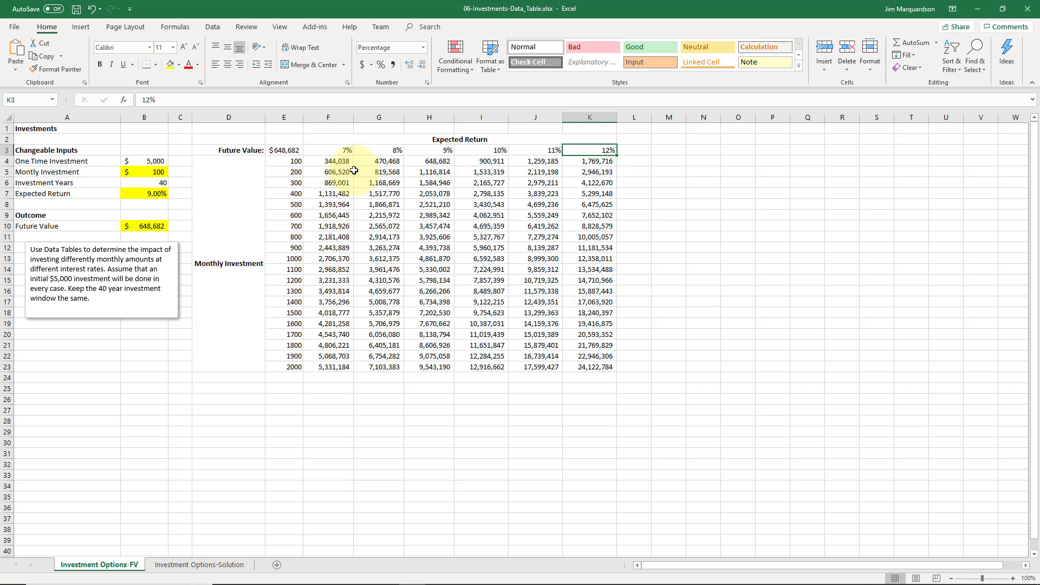
left_click_drag(288, 161, 295, 367)
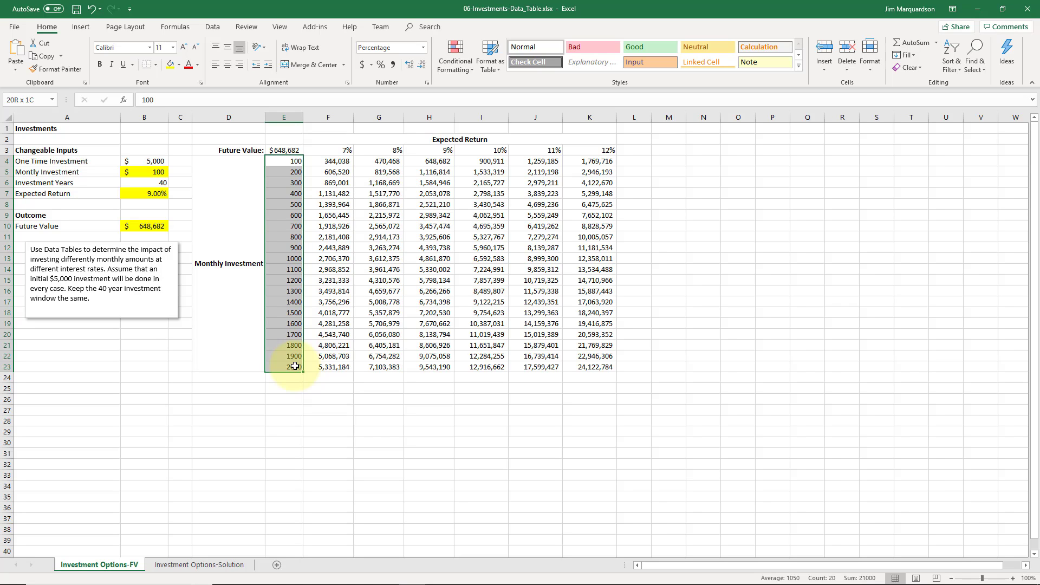
left_click_drag(295, 366, 295, 367)
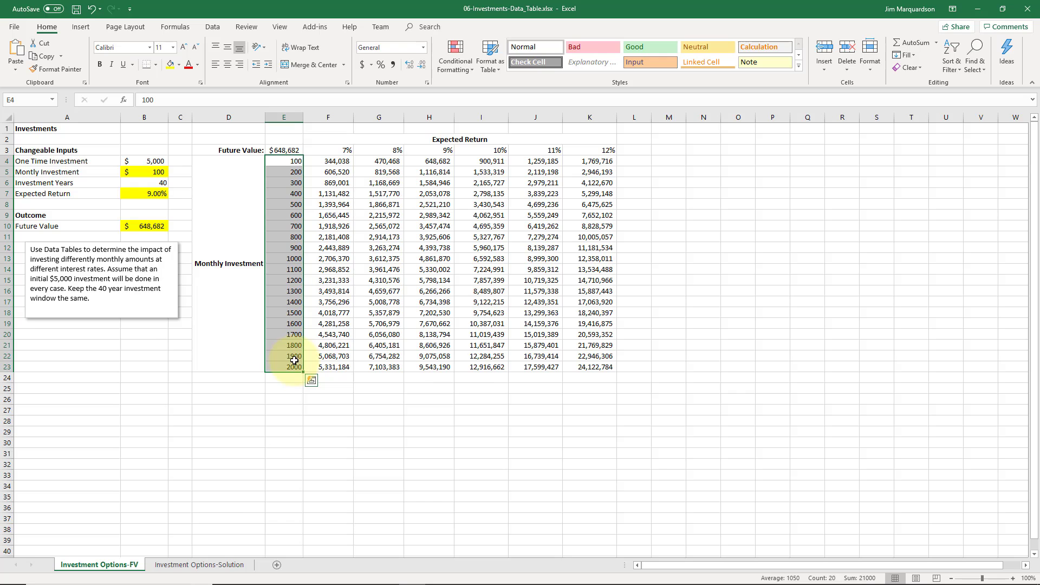
Look across the future values for the highest monthly investments in the data table's last rows
left_click(333, 363)
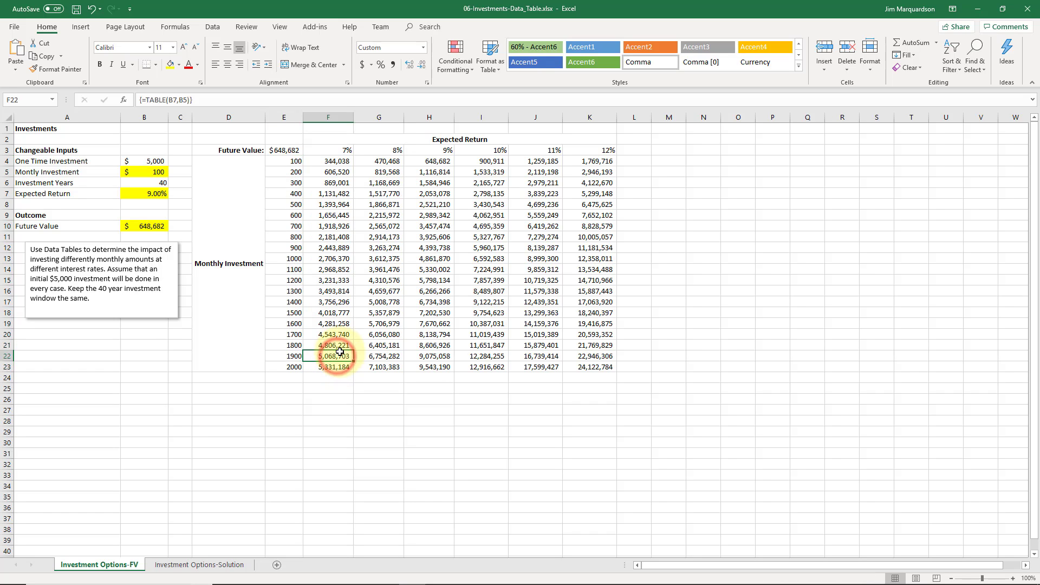
key("Right")
key("Right")
key("Right")
key("Right")
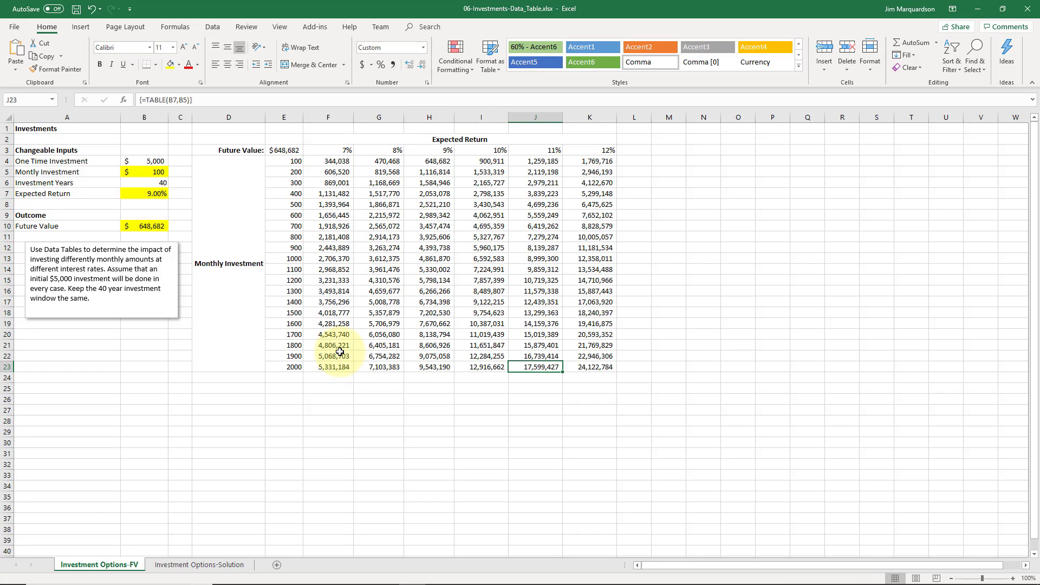
Return the selection to cell A1 of the worksheet
key("Up")
key("Up")
key("Up")
key("Up")
key("Up")
key("Up")
key("Up")
key("Up")
key("Up")
key("Up")
key("Up")
key("Up")
key("Up")
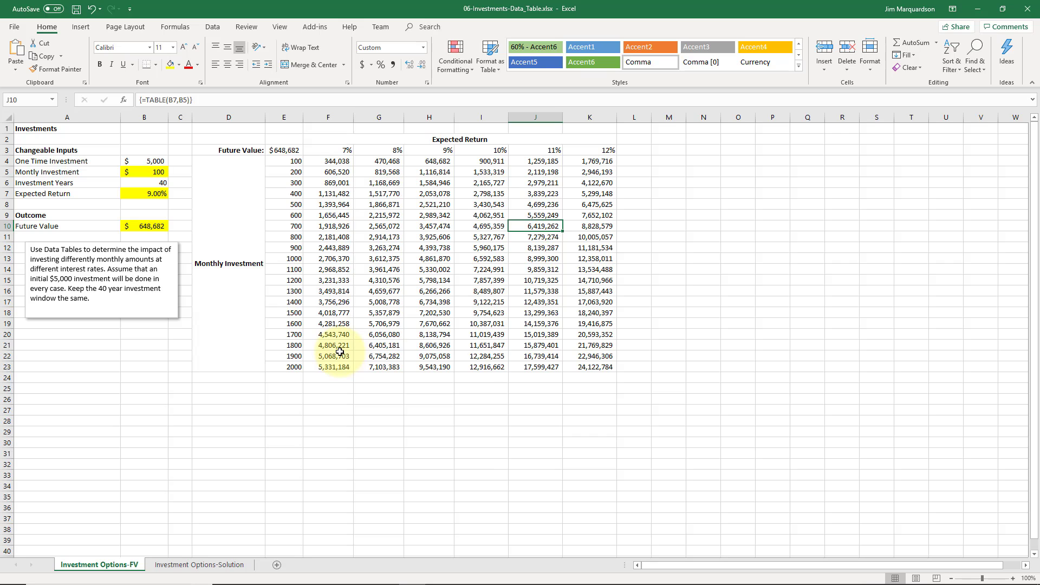
key("Left")
key("Left")
key("Up")
key("Up")
key("Up")
key("Up")
key("Up")
key("Up")
key("Up")
key("Up")
key("Up")
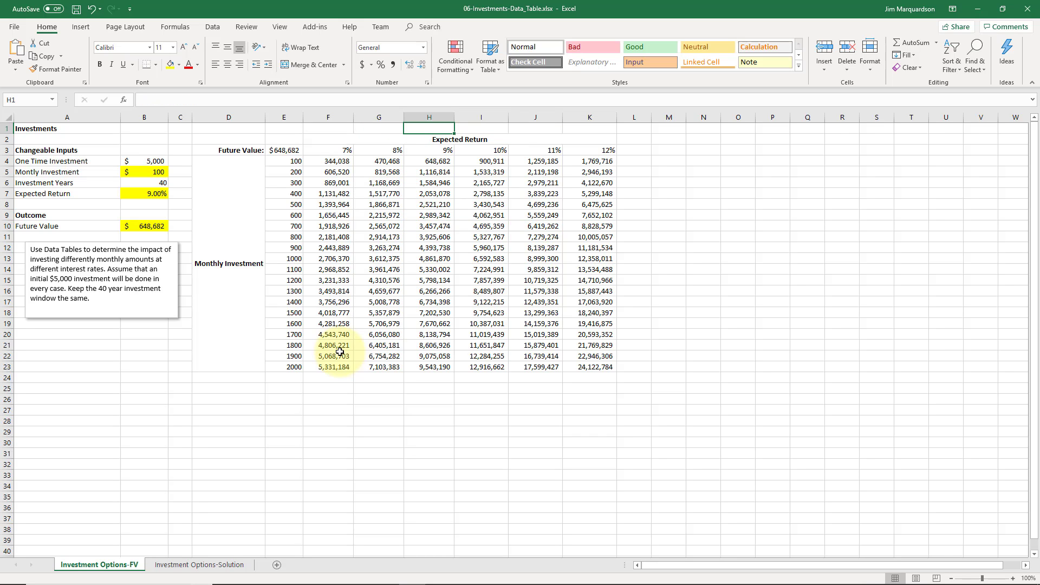
key("Left")
key("Left")
key("Left")
key("Left")
key("Left")
key("Left")
key("Left")
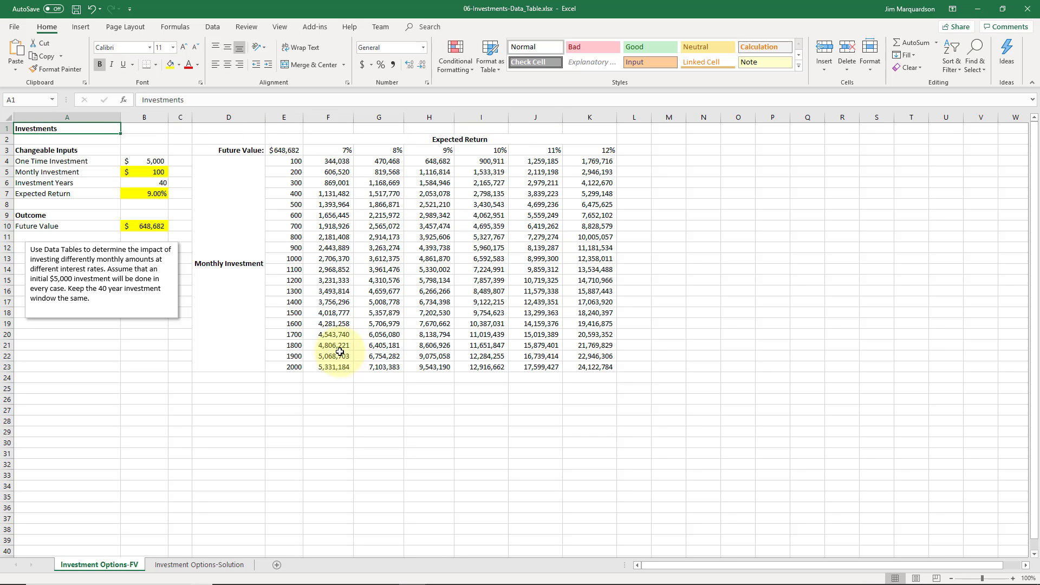